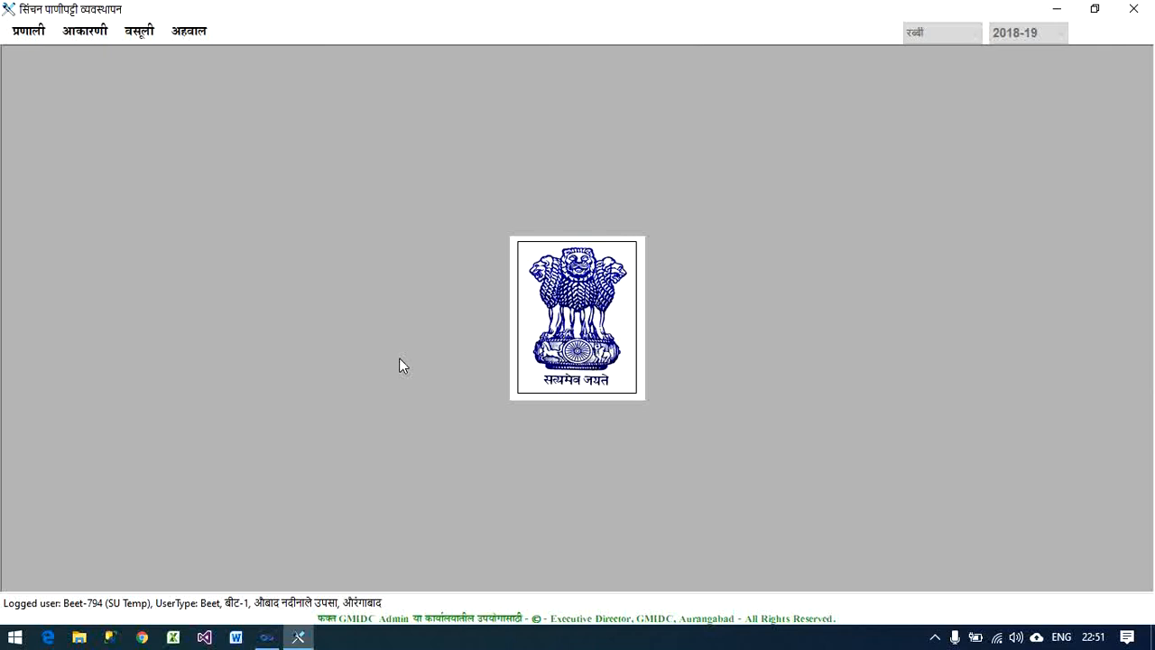
- Start a मोजणी (measurement) entry with notebook number 125, measurement serial number 5 and notebook page number 25
left_click(98, 36)
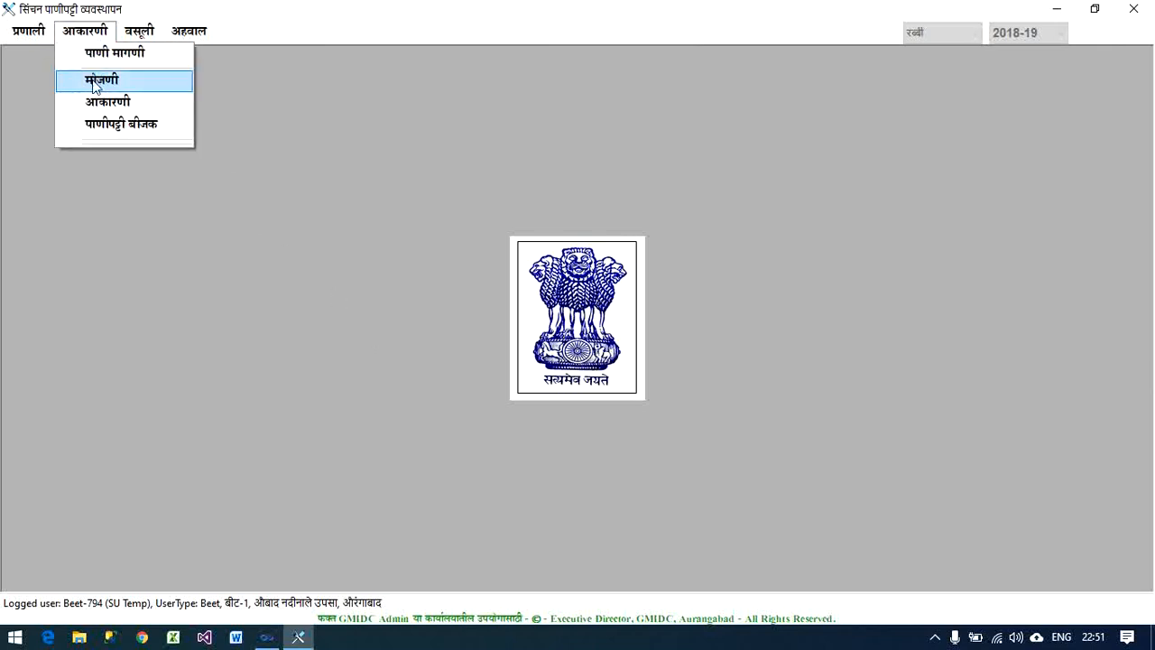
left_click(96, 81)
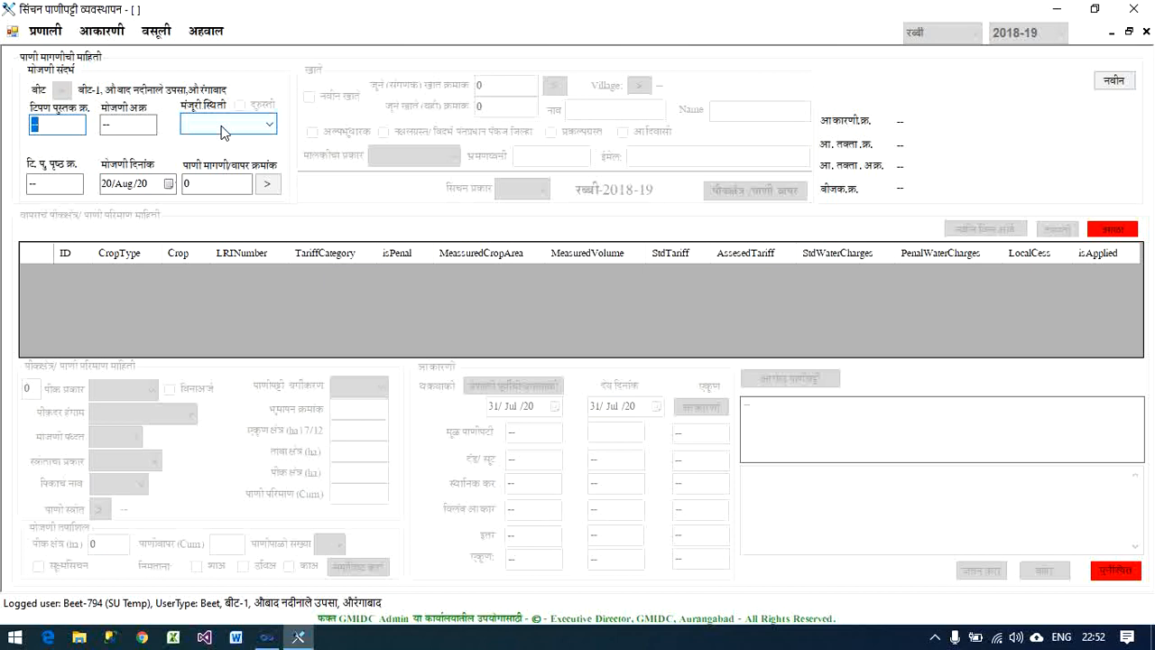
type("125")
key("Tab")
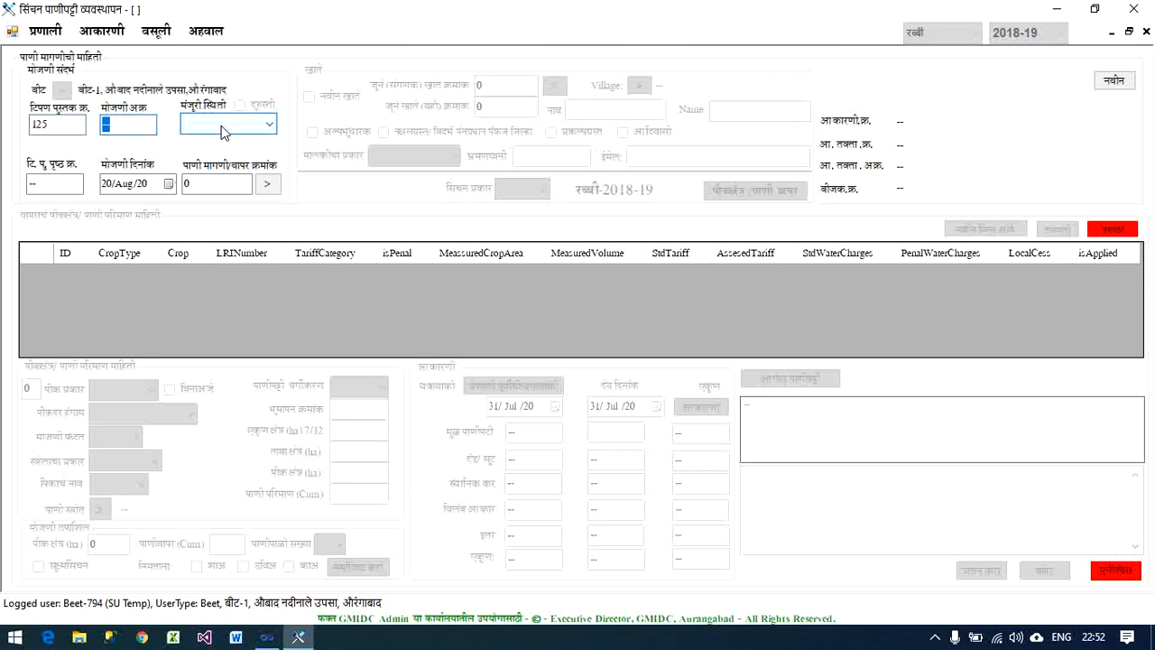
type("56")
key("BackSpace")
key("Tab")
type("25")
key("Tab")
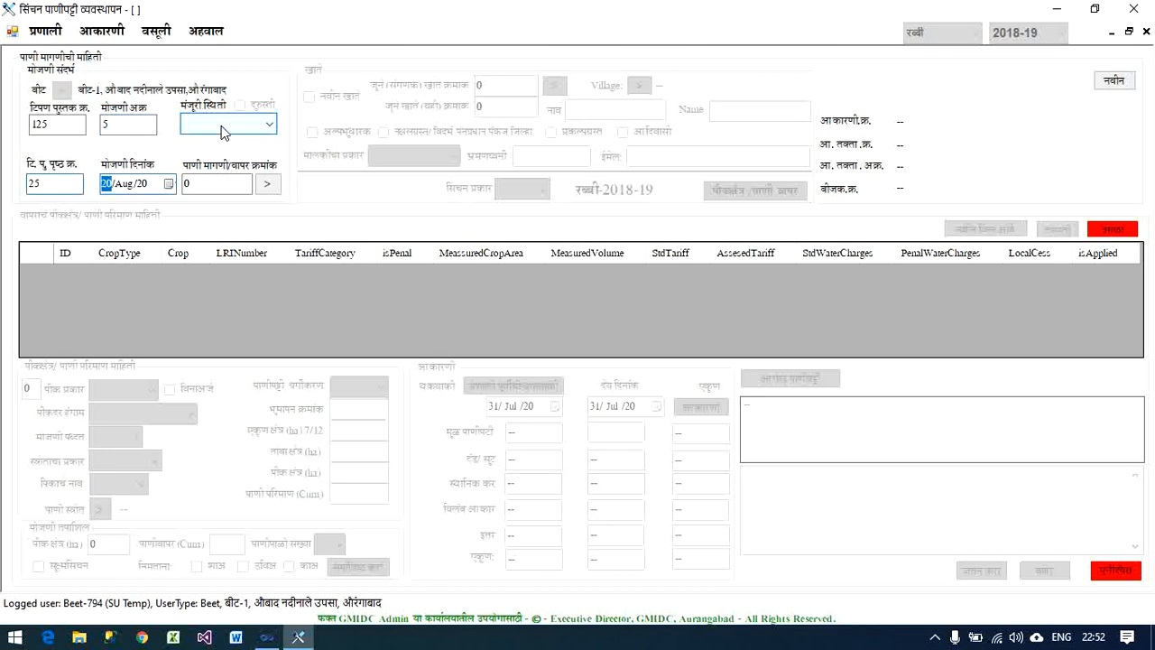
- Set the measurement date to 20/Apr/20 and the approval status to पाणीअर्ज मंजूर
key("Right")
key("alt+Down")
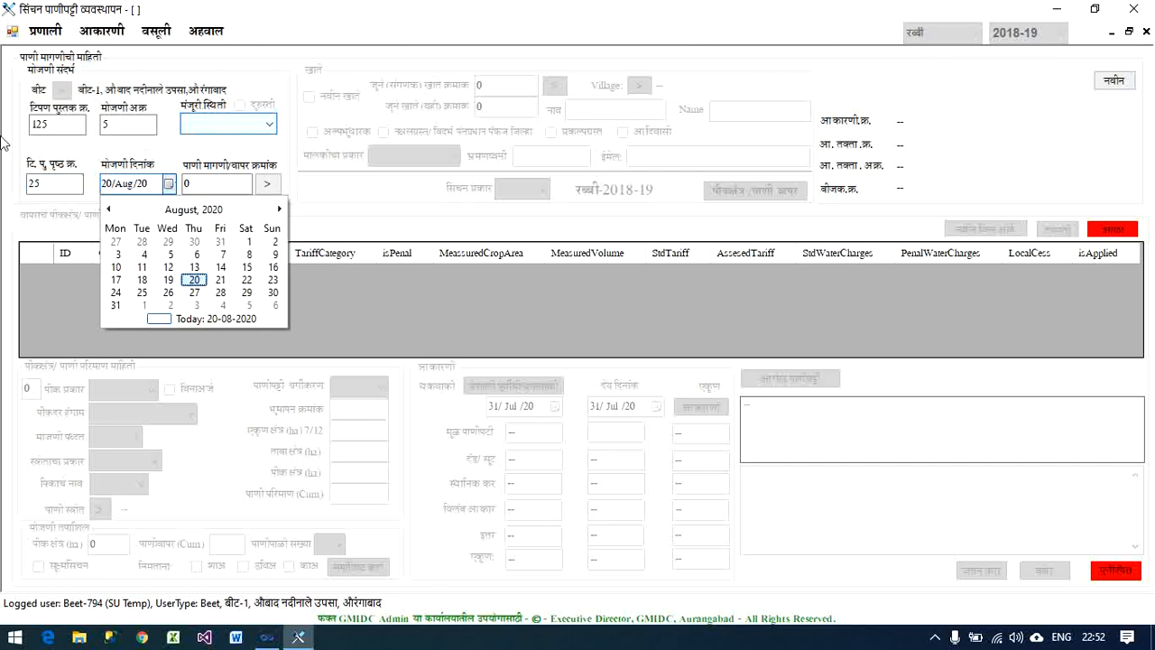
left_click(120, 187)
key("Right")
key("Down")
key("Down")
key("Down")
key("Down")
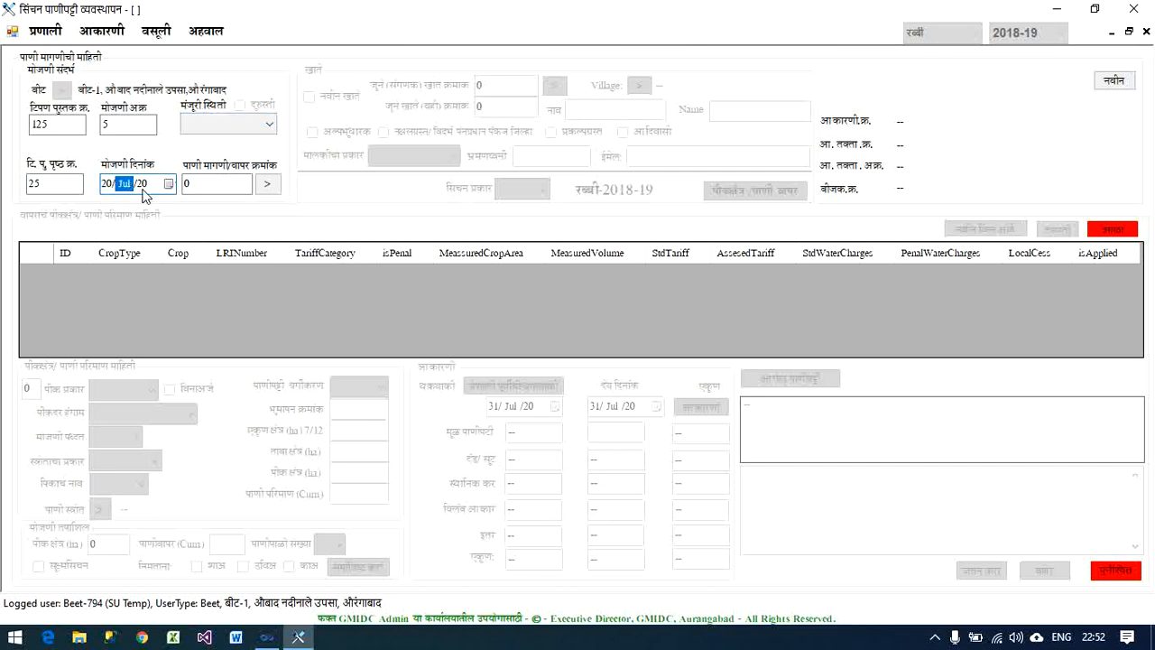
left_click(270, 126)
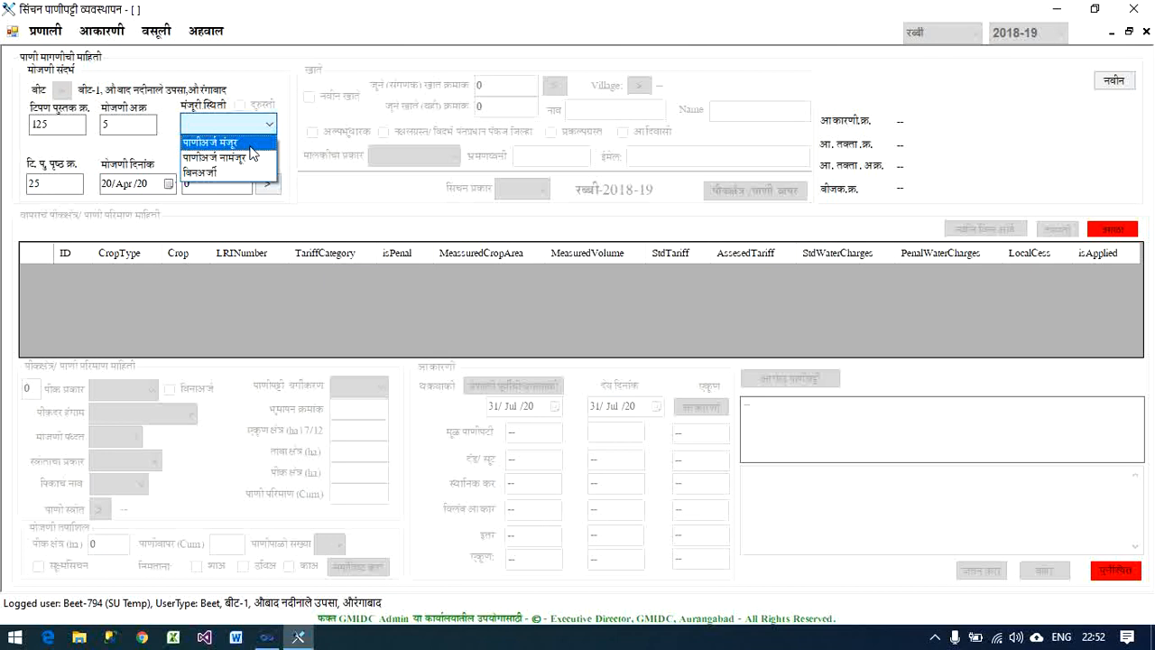
left_click(250, 144)
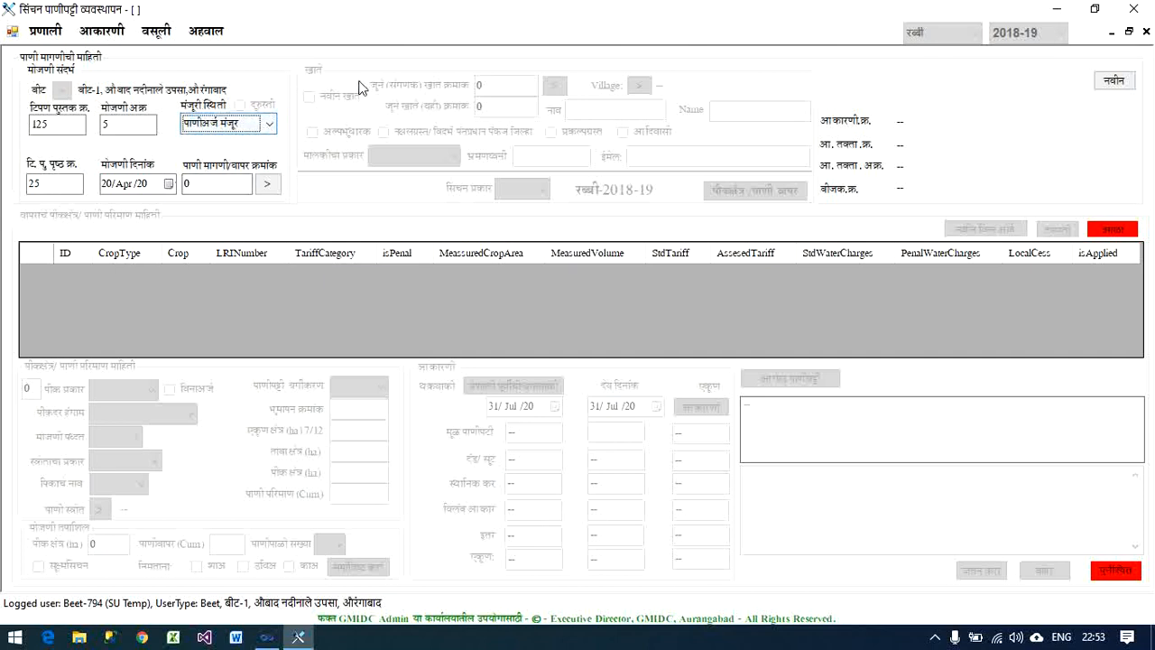
- Look up the water-use ID of the प्रवाही irrigation record in the पाणी वापर नोंदी report
left_click(209, 34)
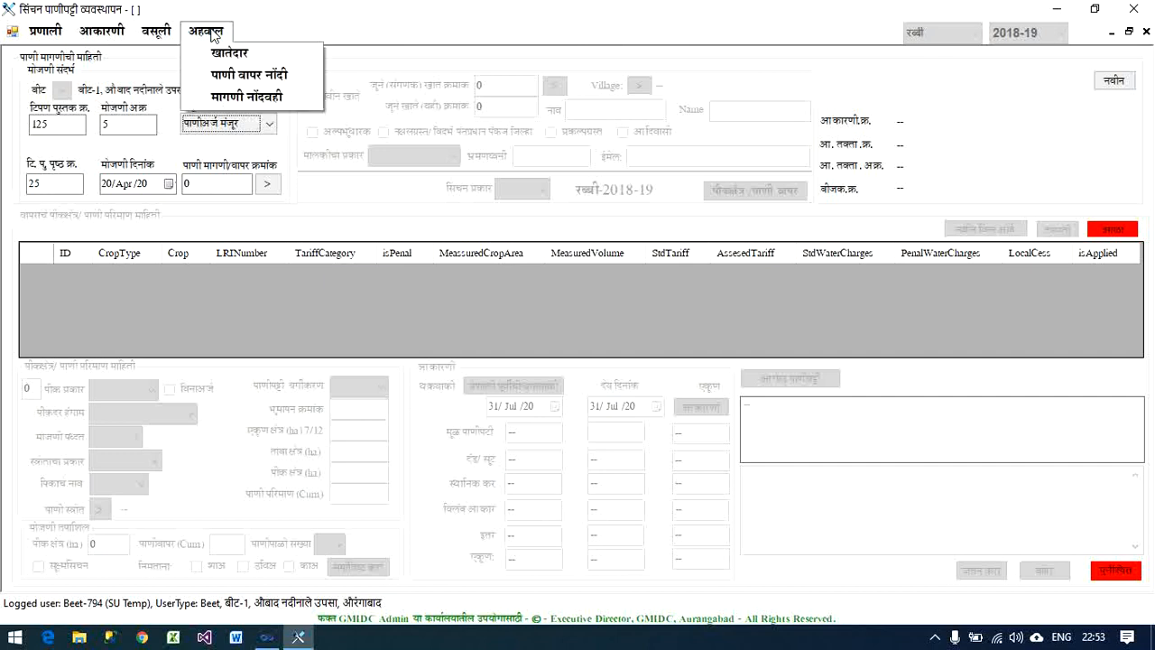
left_click(240, 77)
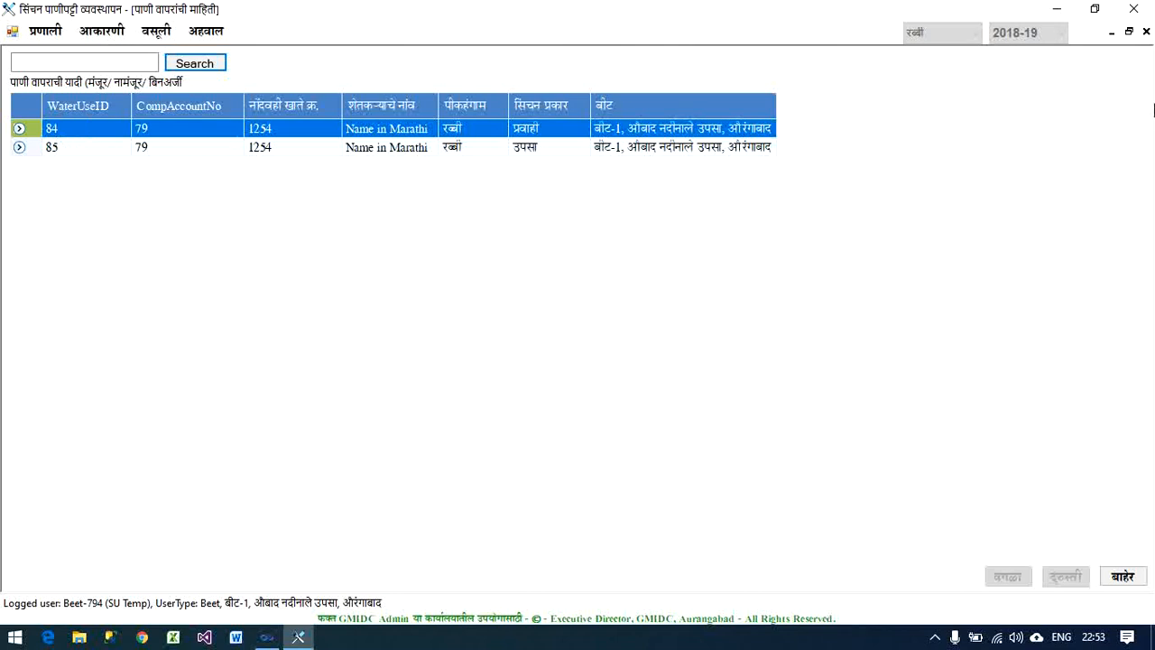
left_click(1146, 31)
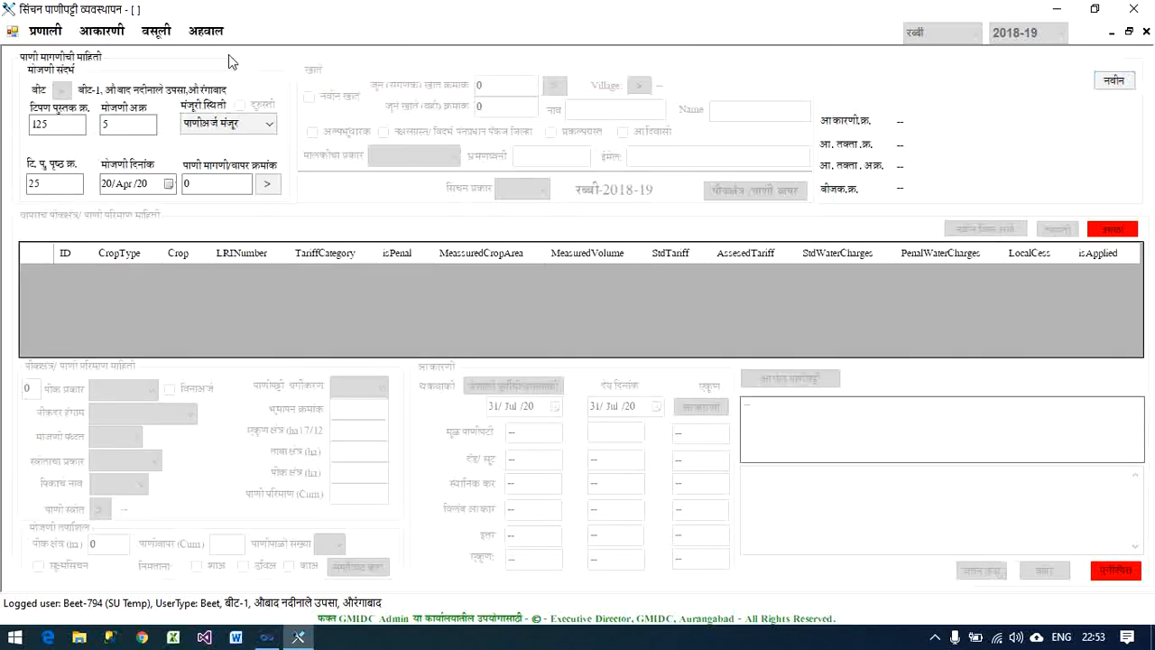
- Load the water demand/use record numbered 84 into the measurement form and acknowledge its approval notice
left_click(218, 186)
type("84")
left_click(267, 186)
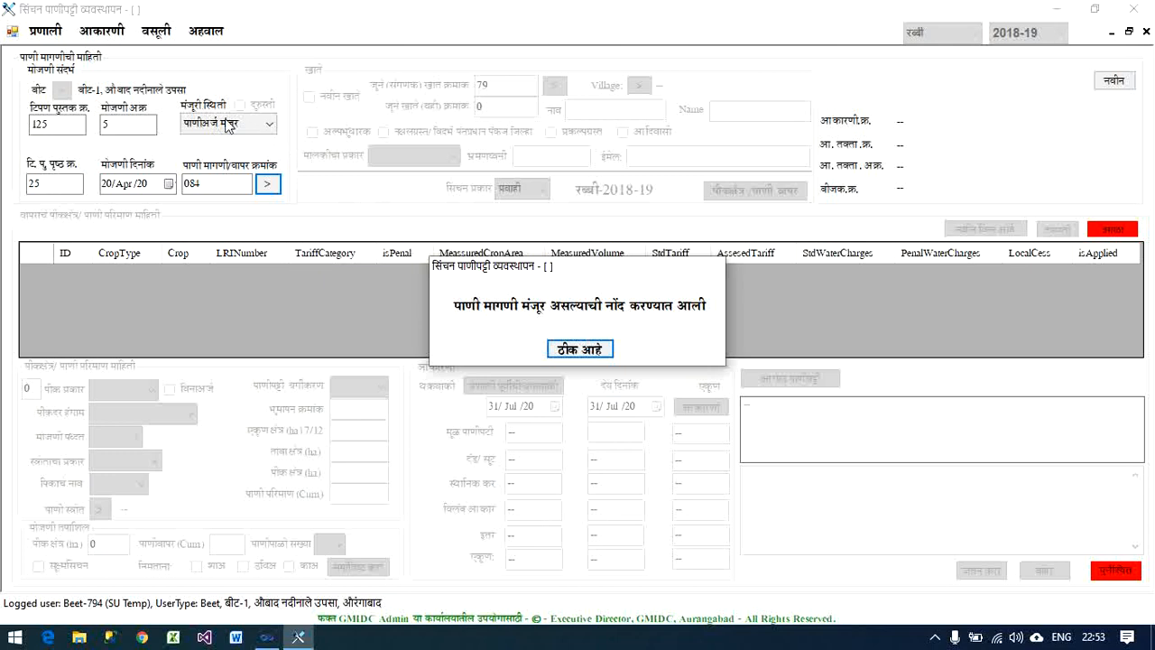
left_click(582, 350)
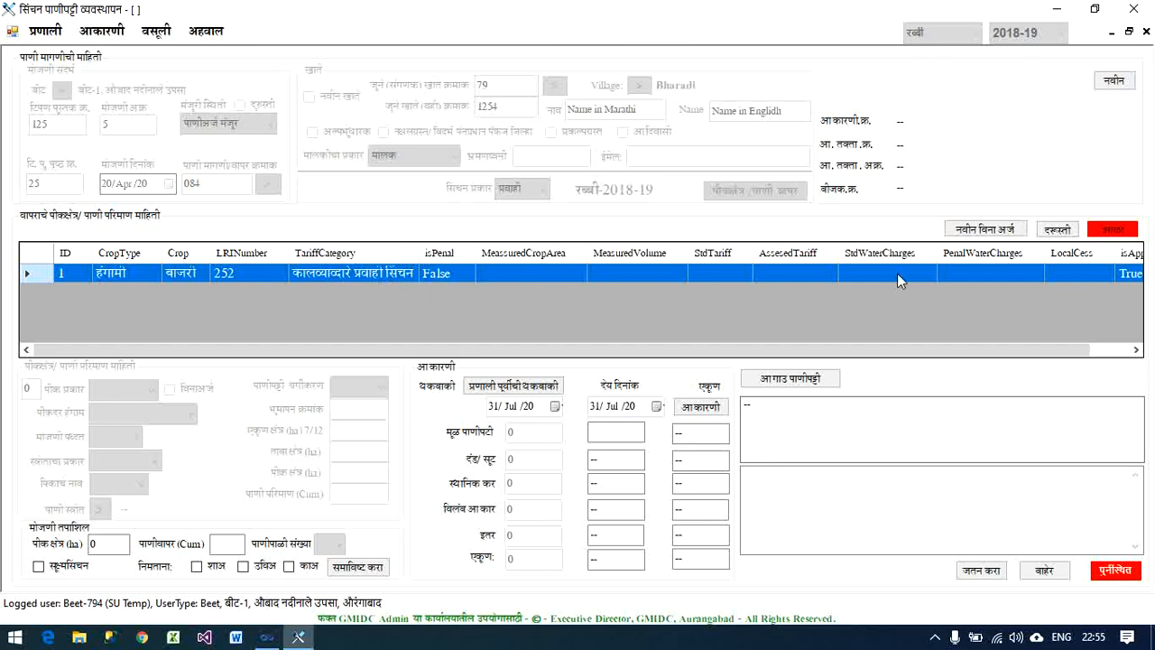
- Edit the बाजरी crop row's measurement details, setting the crop area to 1 ha and the number of water rotations to 4
left_click(1058, 229)
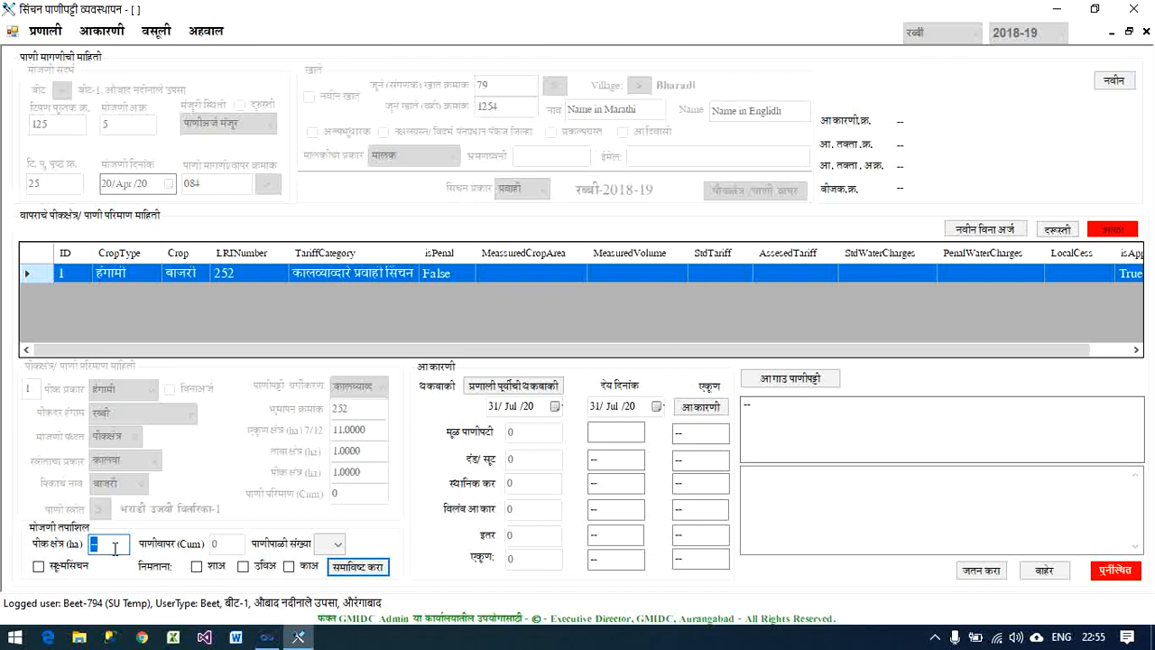
type("1")
left_click(338, 544)
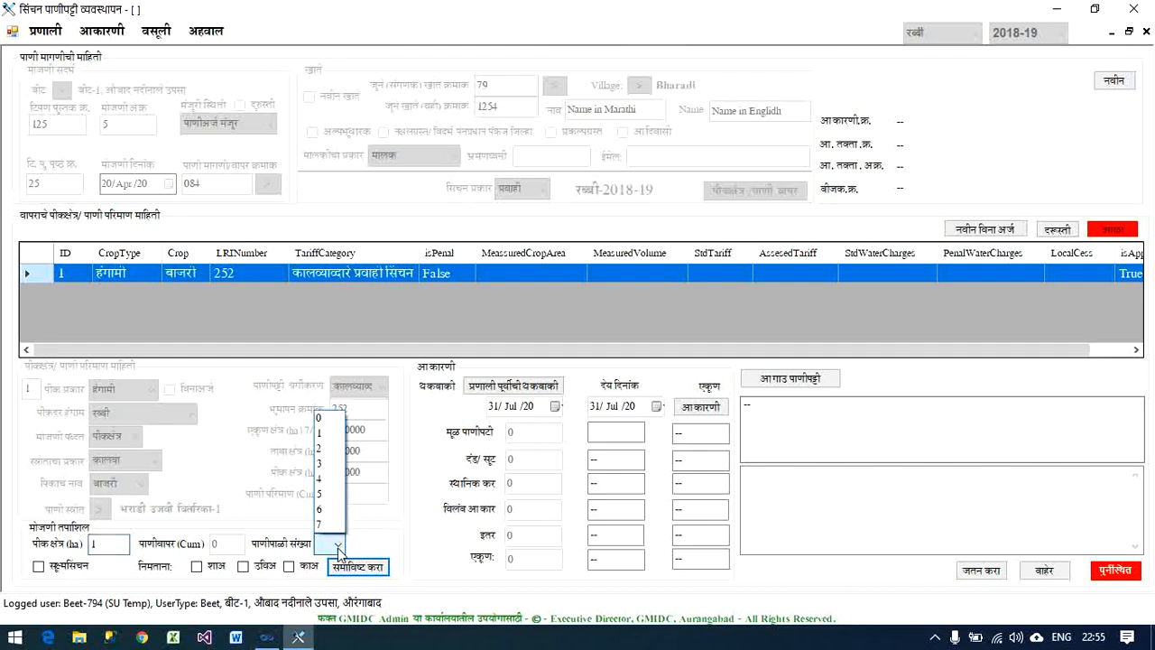
left_click(330, 480)
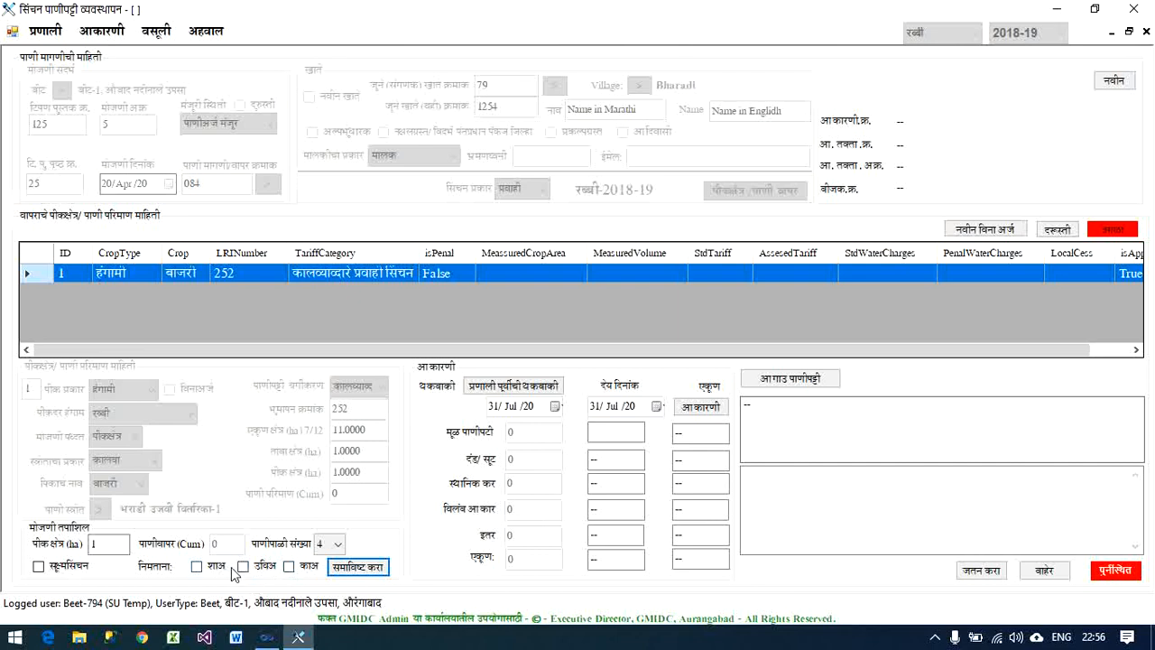
left_click(197, 567)
left_click(243, 569)
left_click(289, 569)
left_click(197, 568)
left_click(244, 569)
left_click(289, 569)
- Include the measurement details in the बाजरी crop row and calculate its water charge assessment
left_click(350, 570)
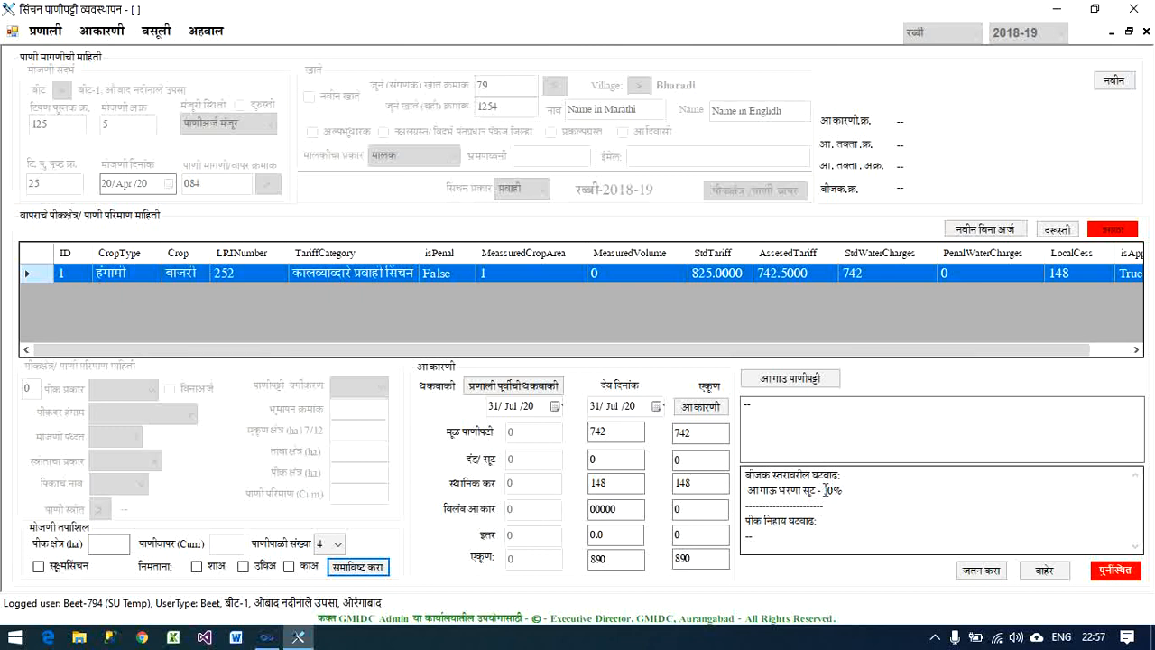
left_click(719, 409)
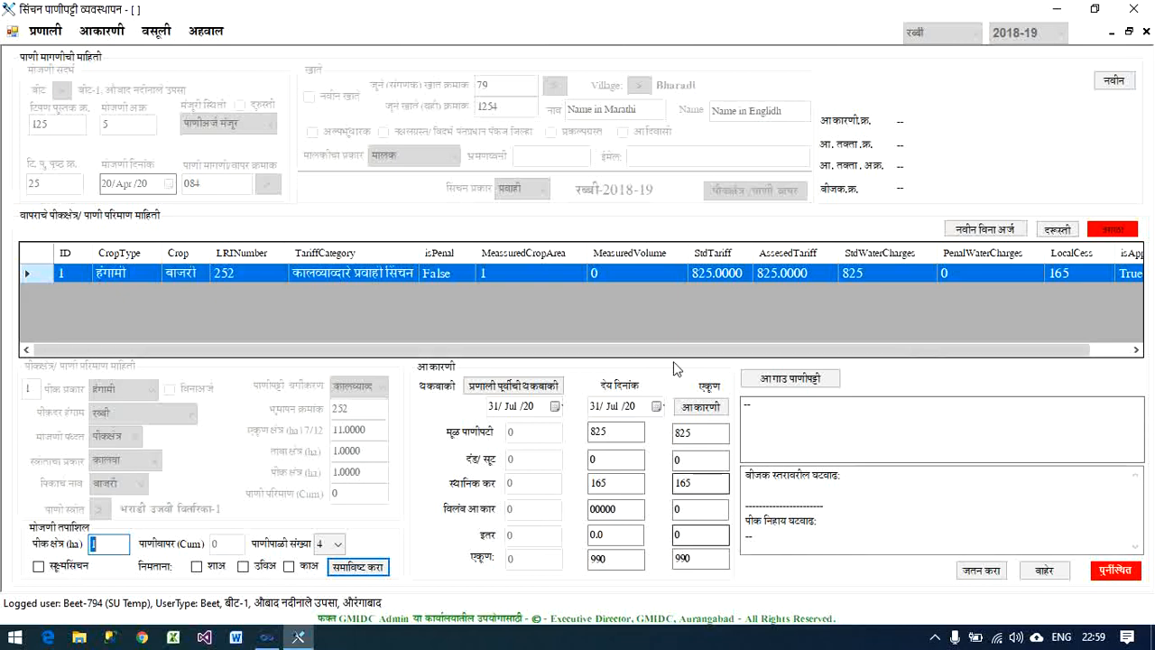
- Add a pre-system arrears entry for 2016-17 रब्बी with basic charge 1250, penal charge 625 and local cess 154
left_click(509, 389)
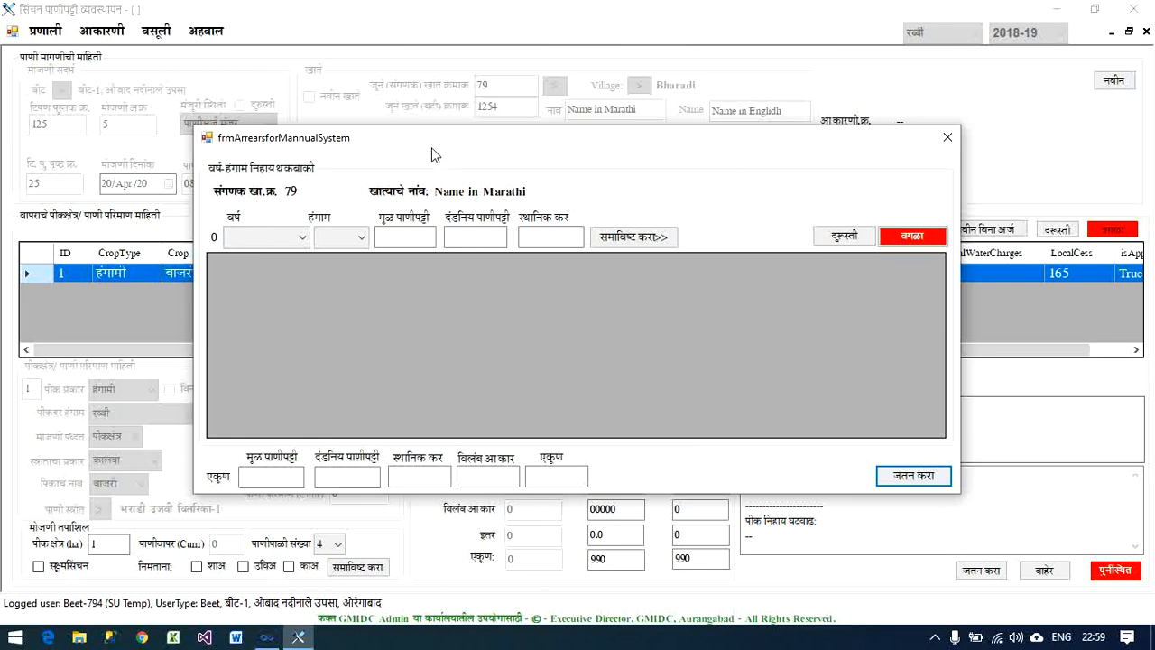
mouse_move(431, 149)
left_mouse_down()
mouse_move(443, 208)
mouse_move(415, 148)
left_mouse_up()
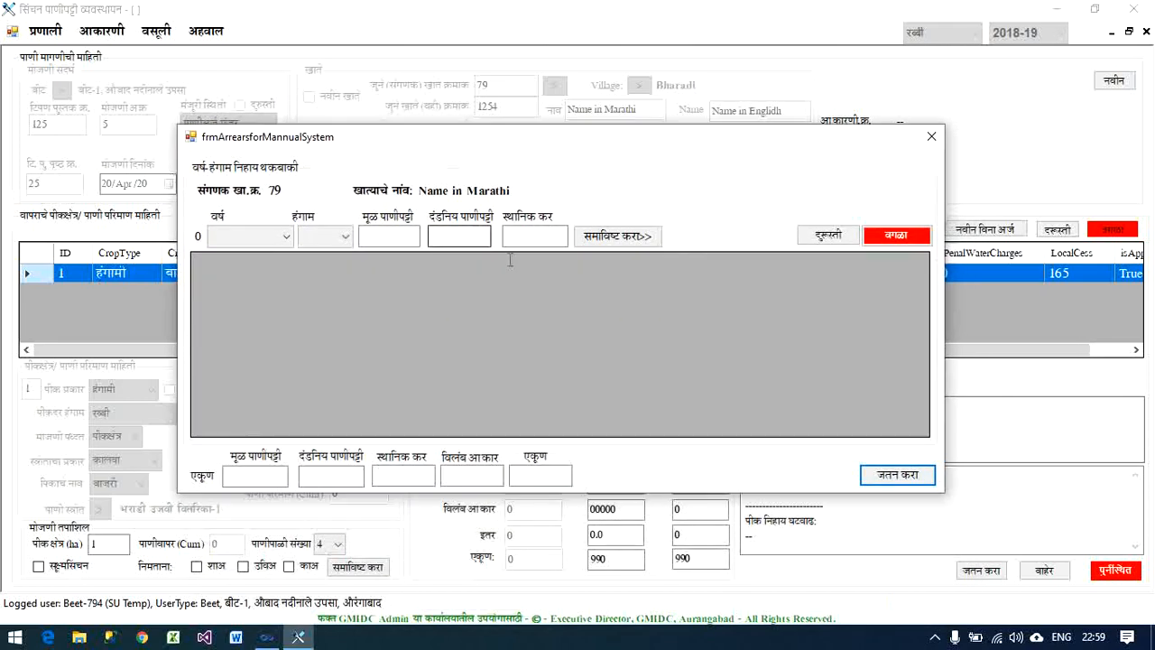
left_click(253, 239)
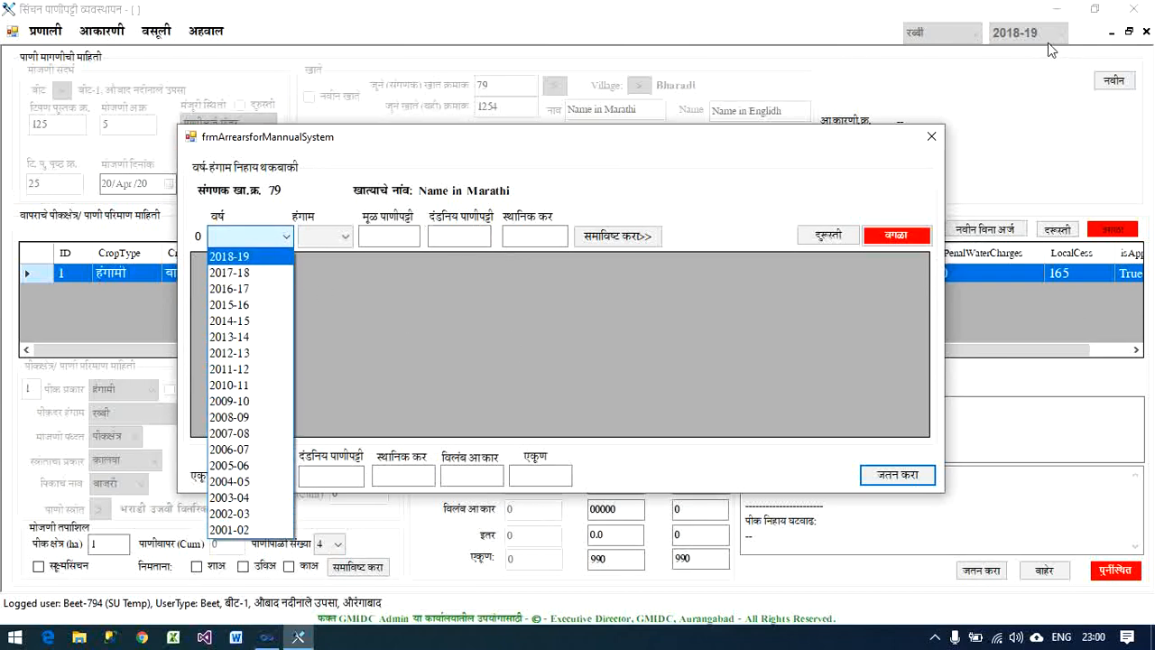
left_click(264, 291)
left_click(329, 237)
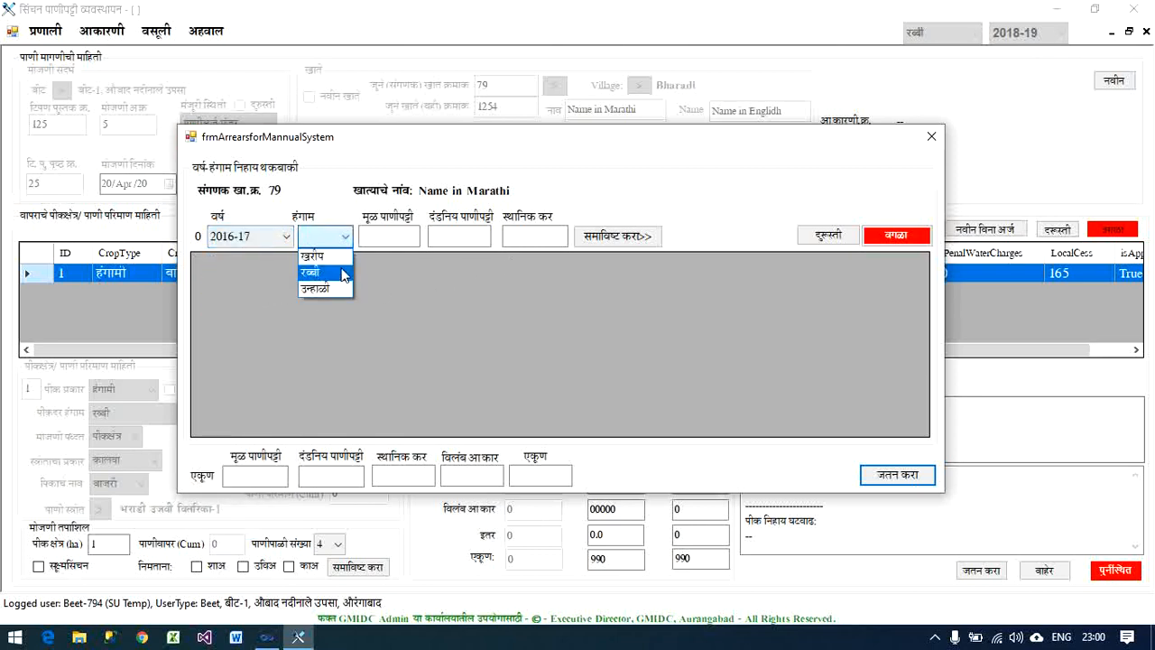
left_click(311, 271)
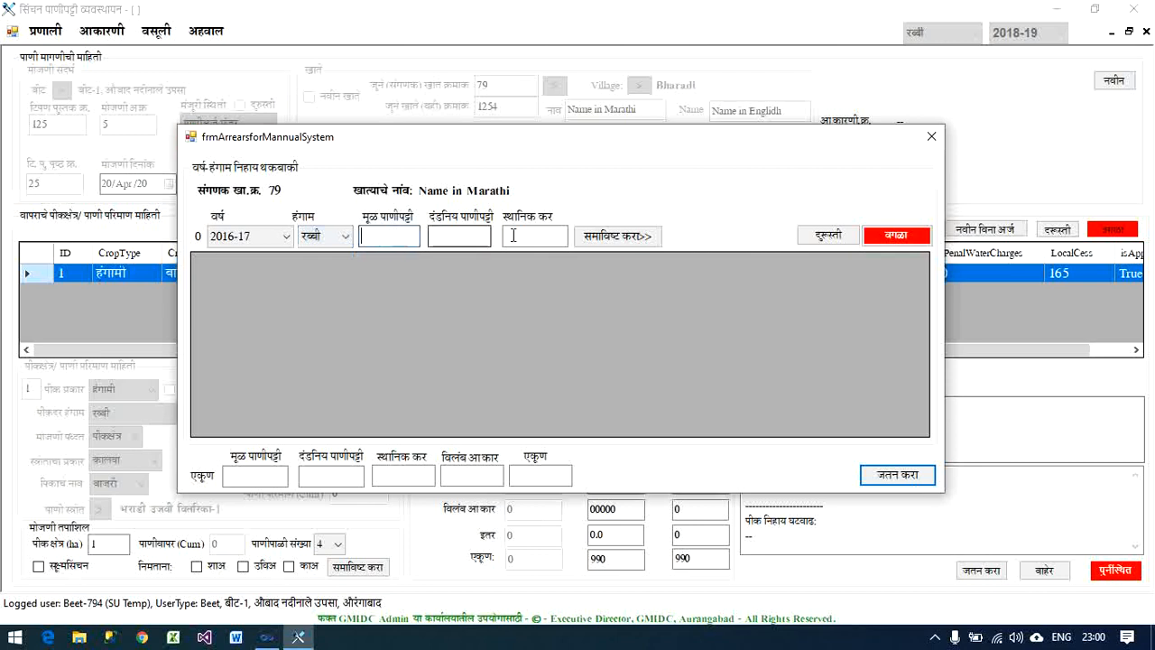
type("1250")
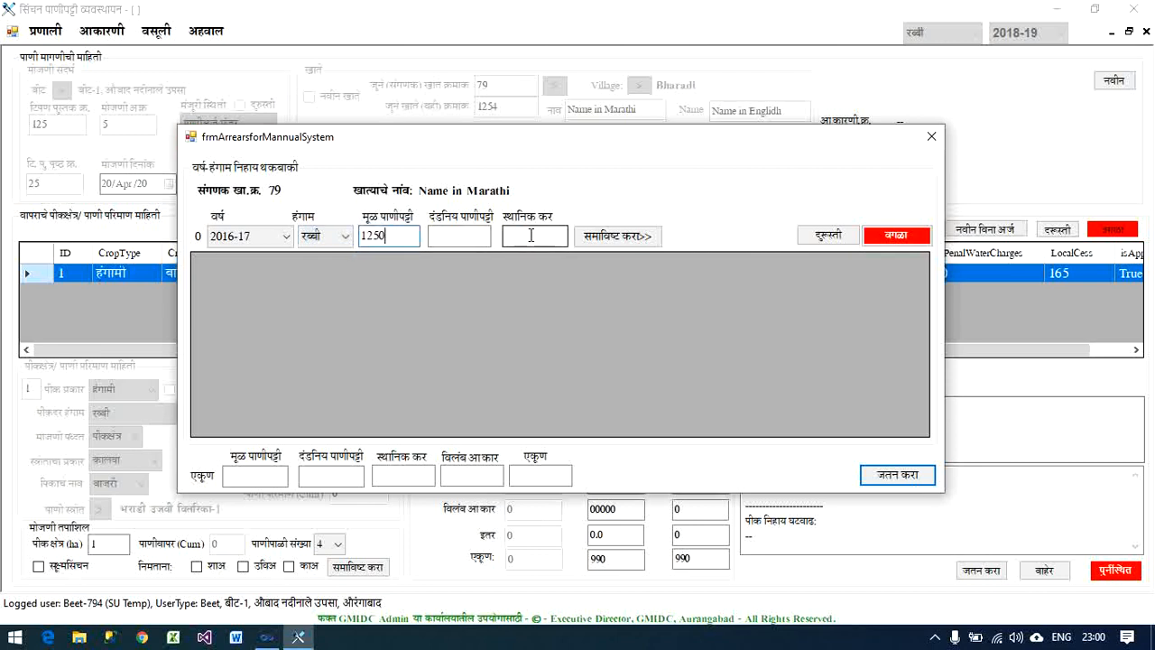
type("625")
key("Tab")
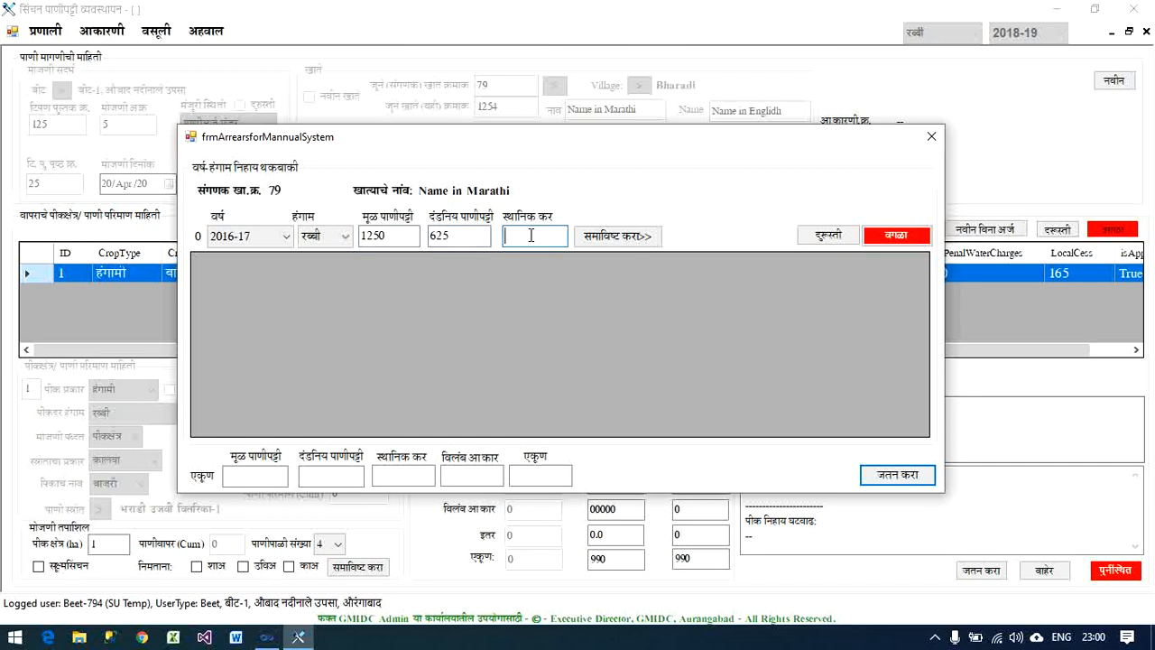
type("154")
left_click(619, 238)
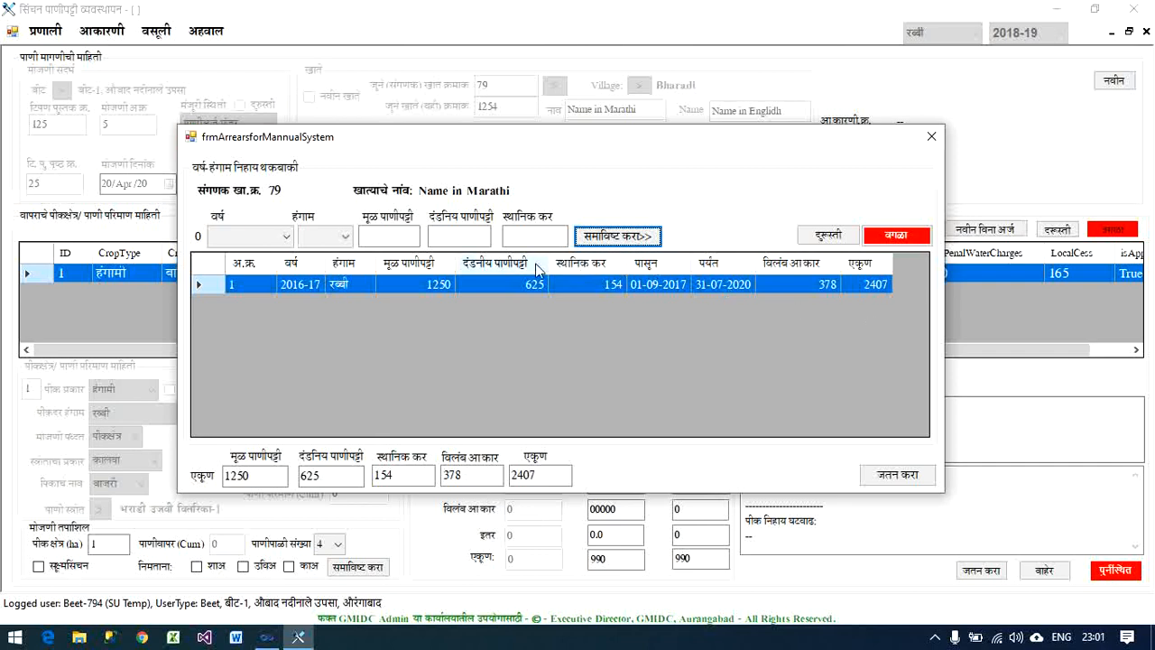
- Add a second arrears entry for 2014-15 खरीप with basic charge 500, penal charge 250 and local cess 100
left_click(268, 244)
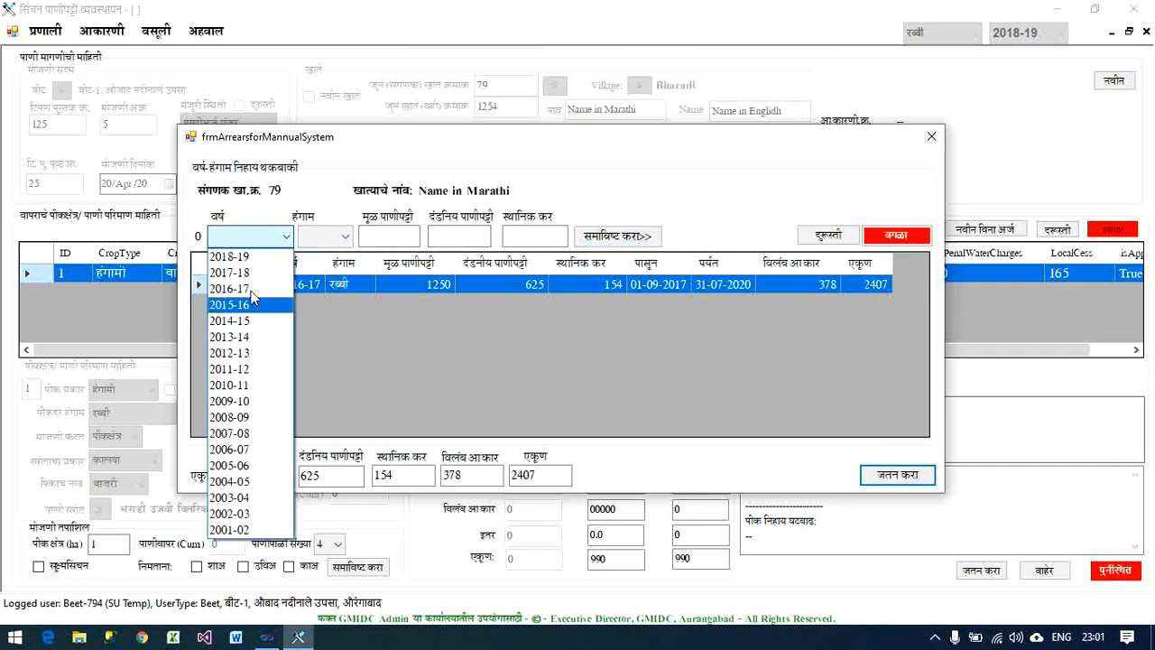
left_click(251, 318)
left_click(311, 236)
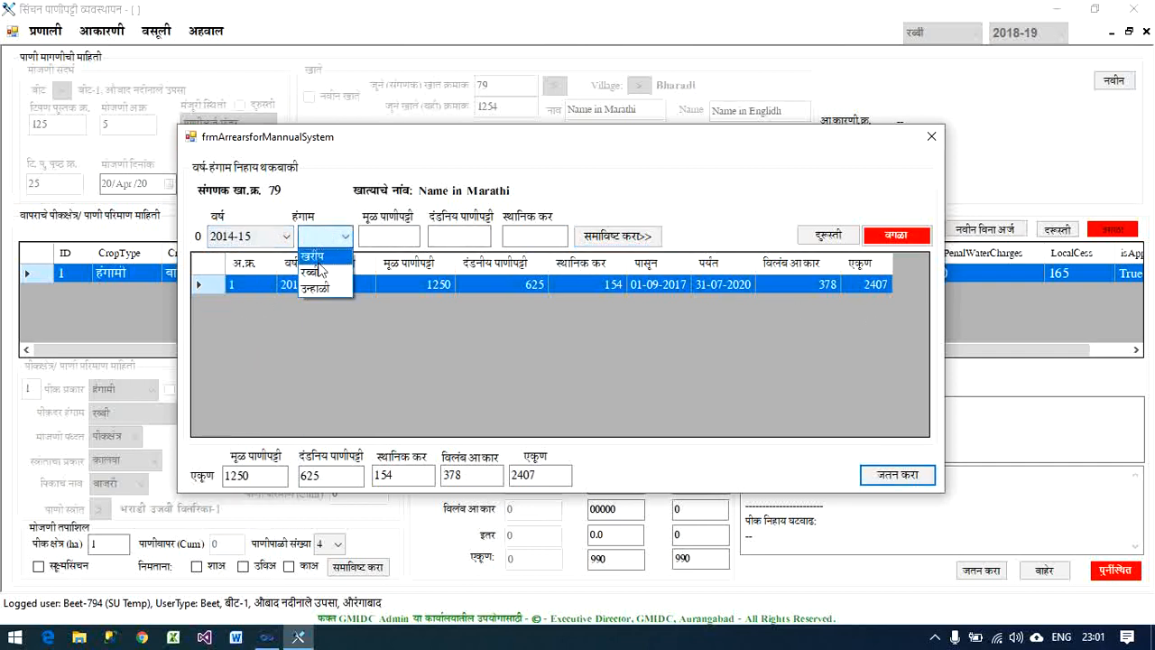
left_click(316, 255)
left_click(387, 237)
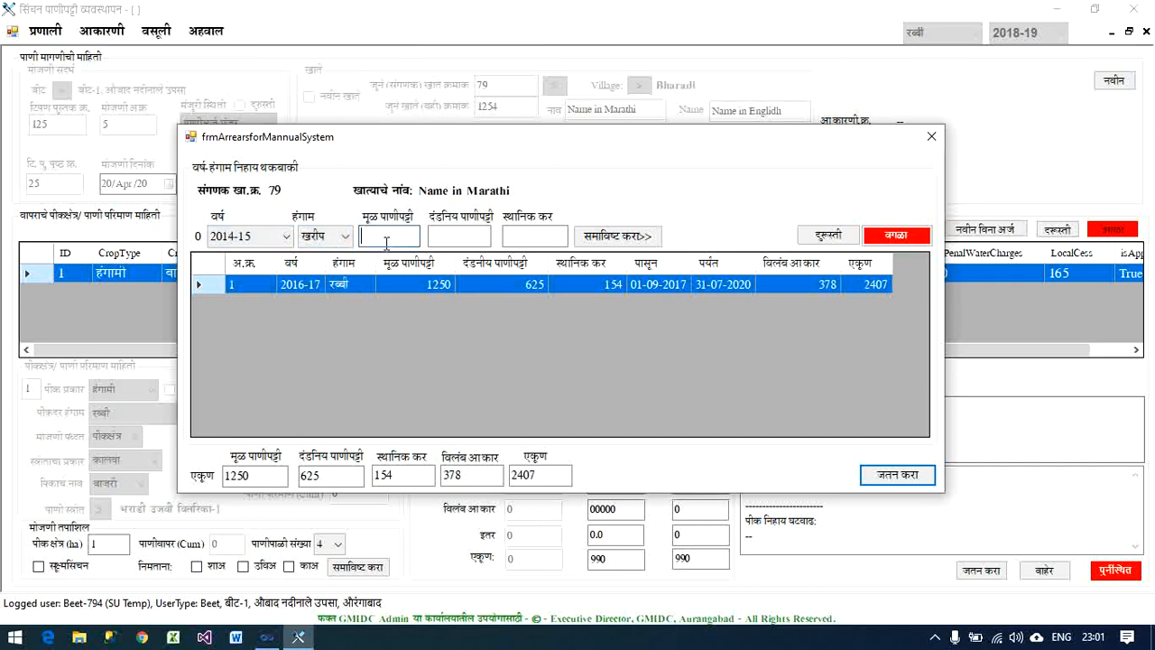
type("500")
left_click(480, 238)
type("250")
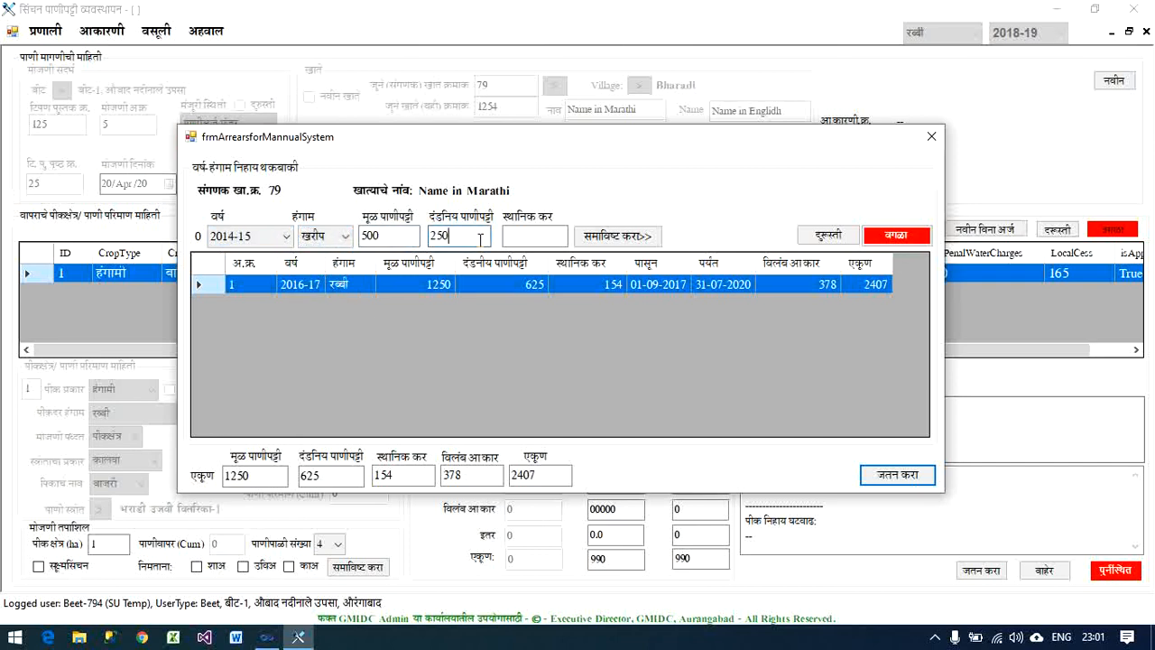
key("Tab")
type("100")
key("Tab")
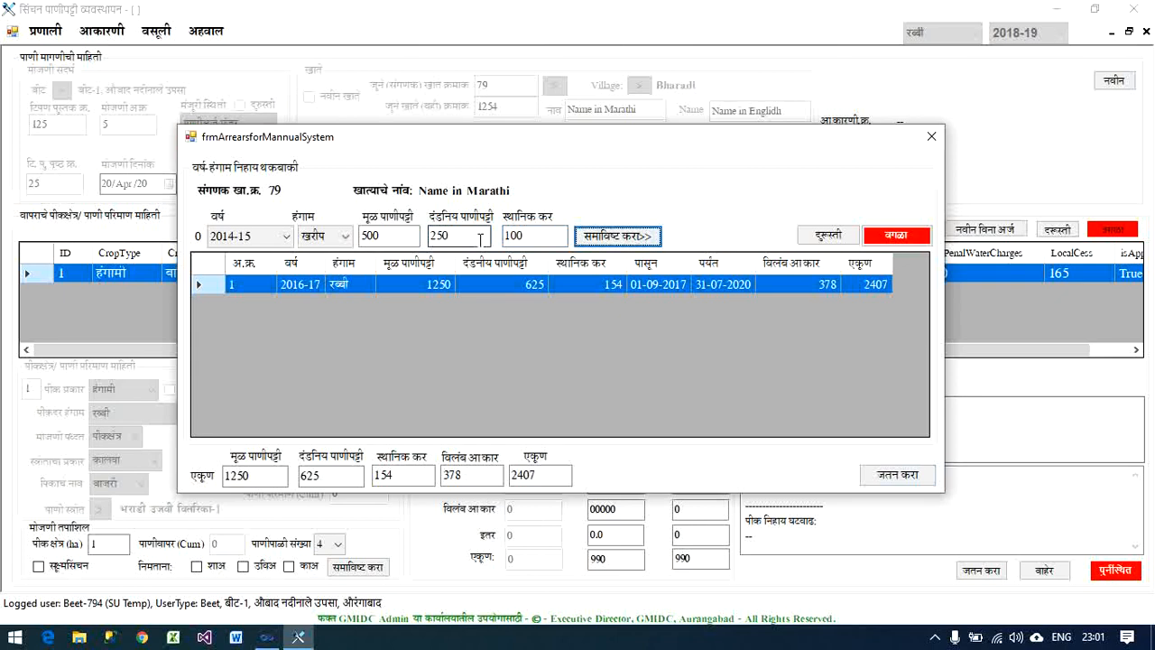
key("Return")
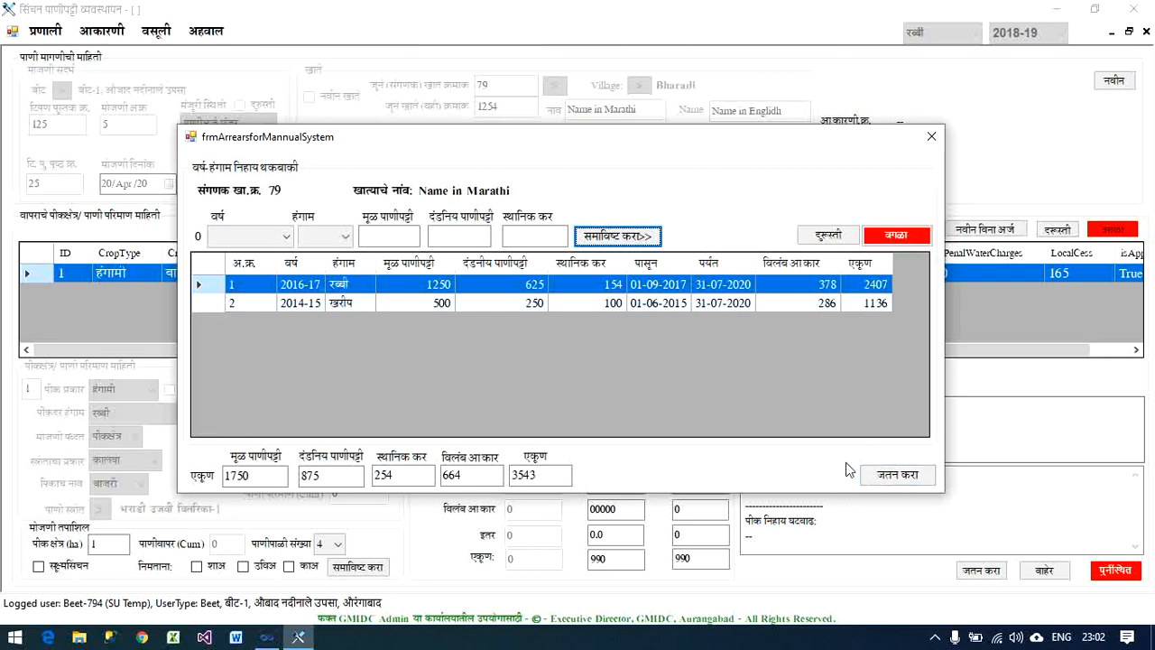
- Correct the 2014-15 खरीप arrears entry, setting its basic water charge to 625
left_click(408, 305)
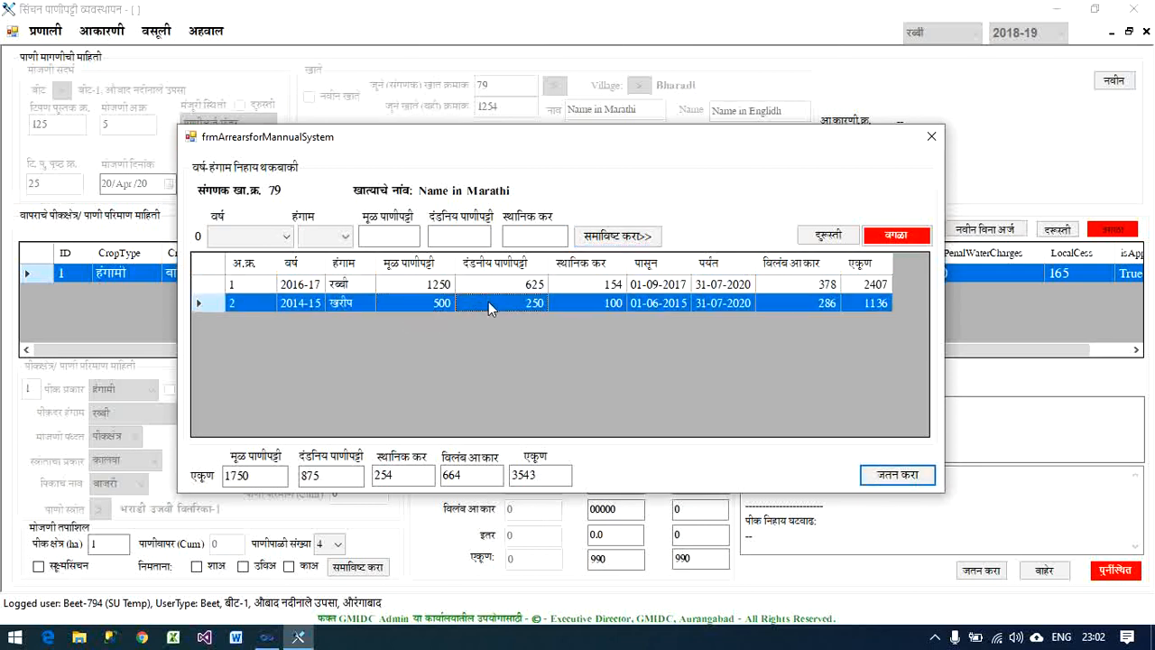
left_click(828, 234)
double_click(411, 232)
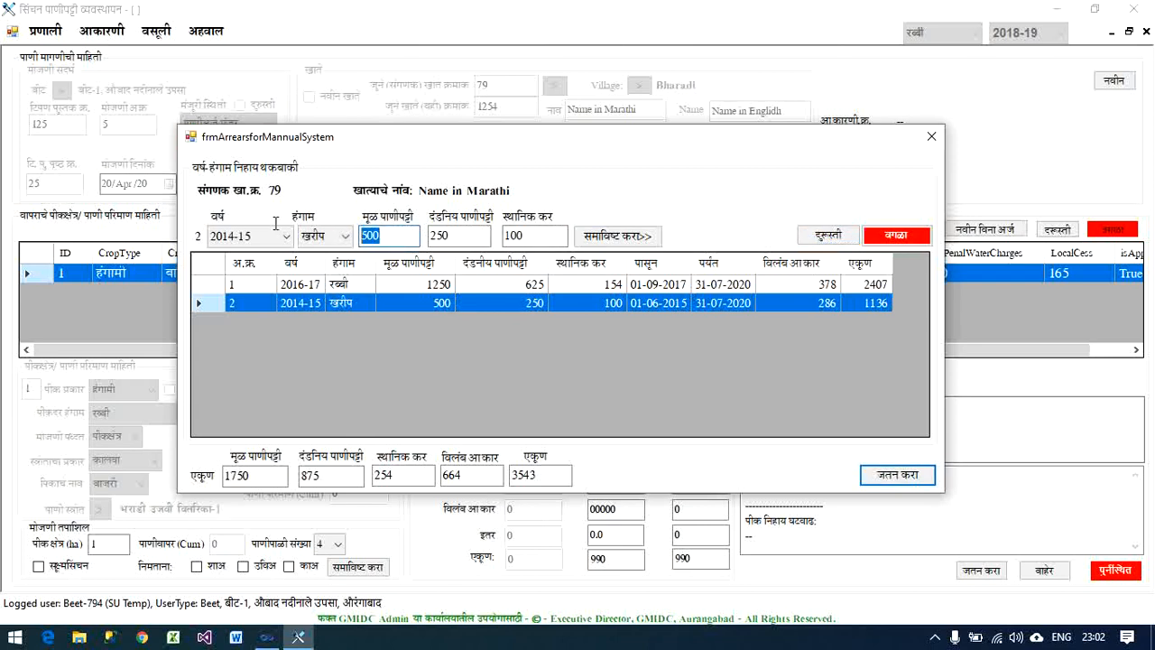
type("625")
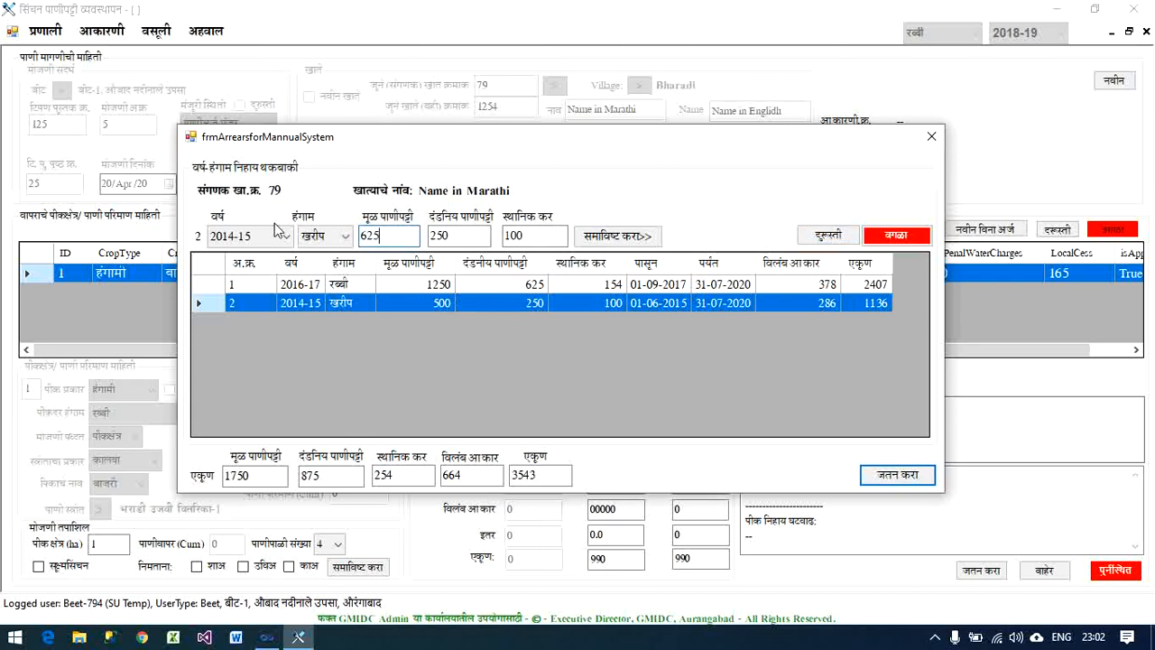
left_click(617, 235)
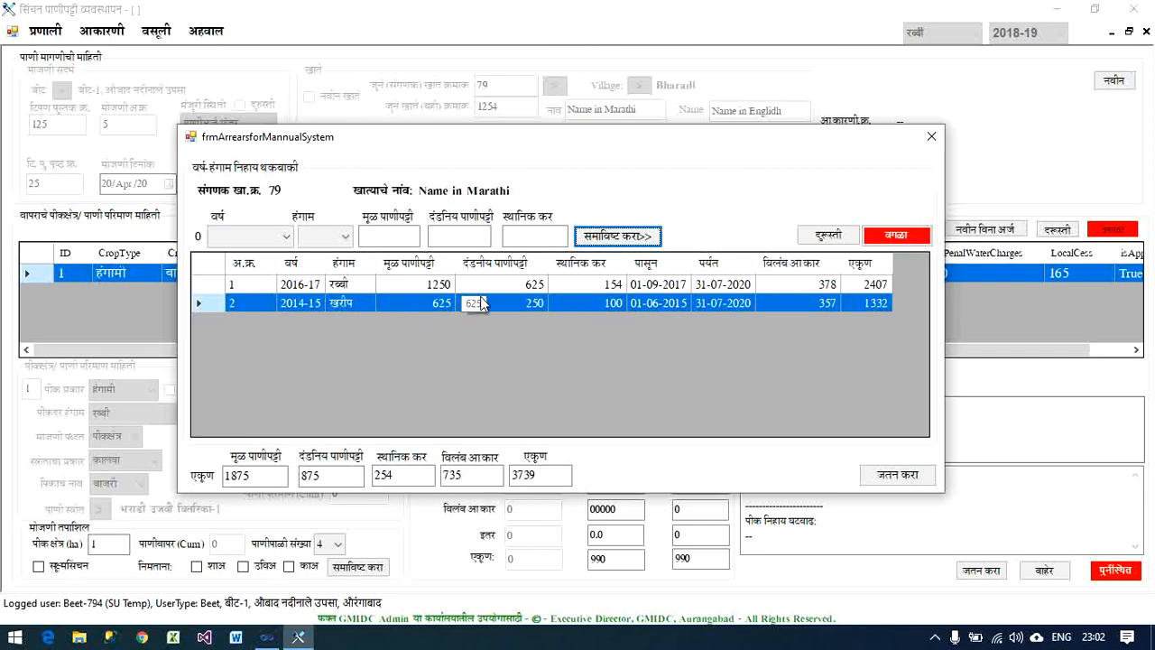
- Remove the 2014-15 खरीप entry from the season-wise arrears list
left_click(910, 237)
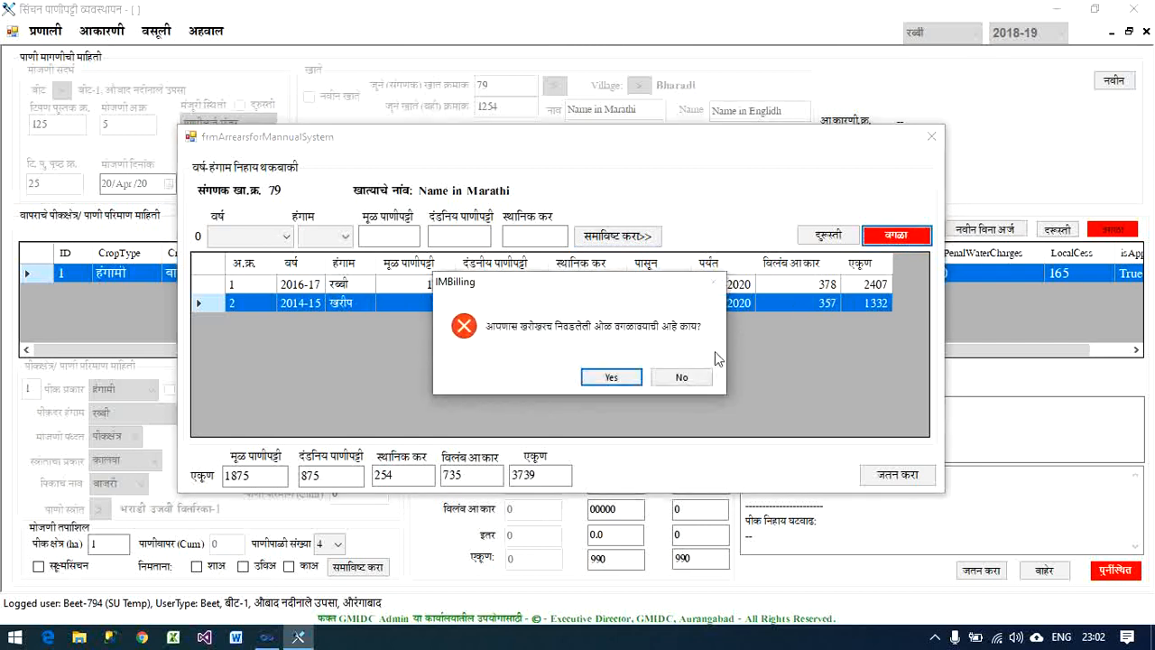
left_click(612, 377)
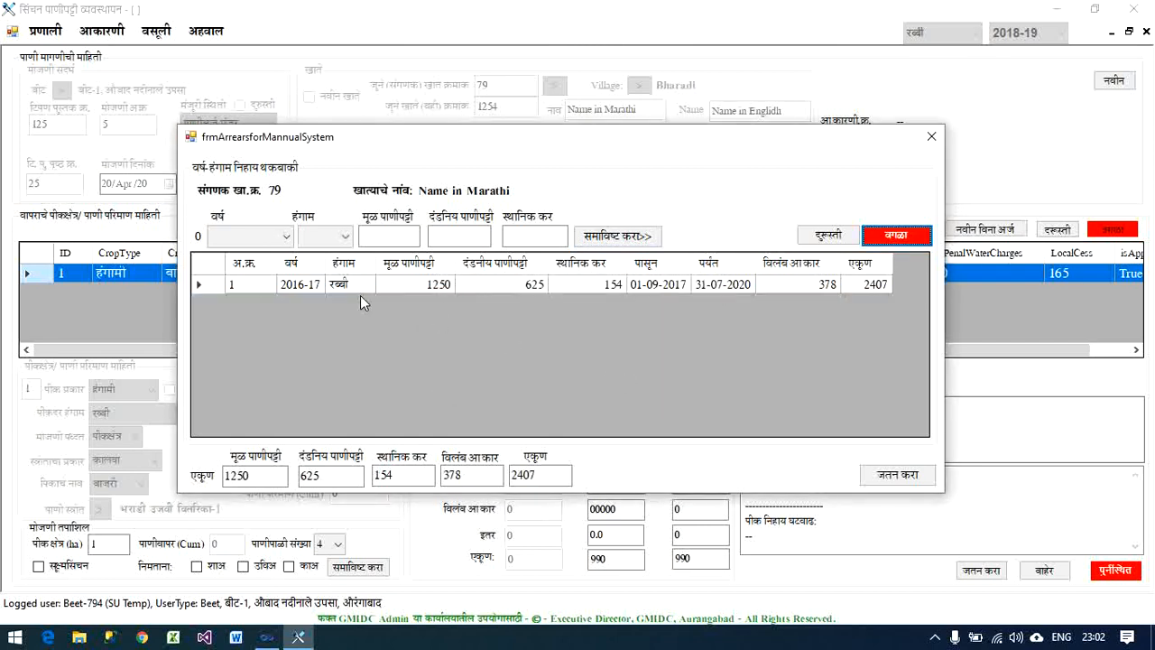
- Try to add another 2016-17 रब्बी arrears entry with basic charge, penal charge and local cess each set to 152
left_click(285, 237)
left_click(257, 290)
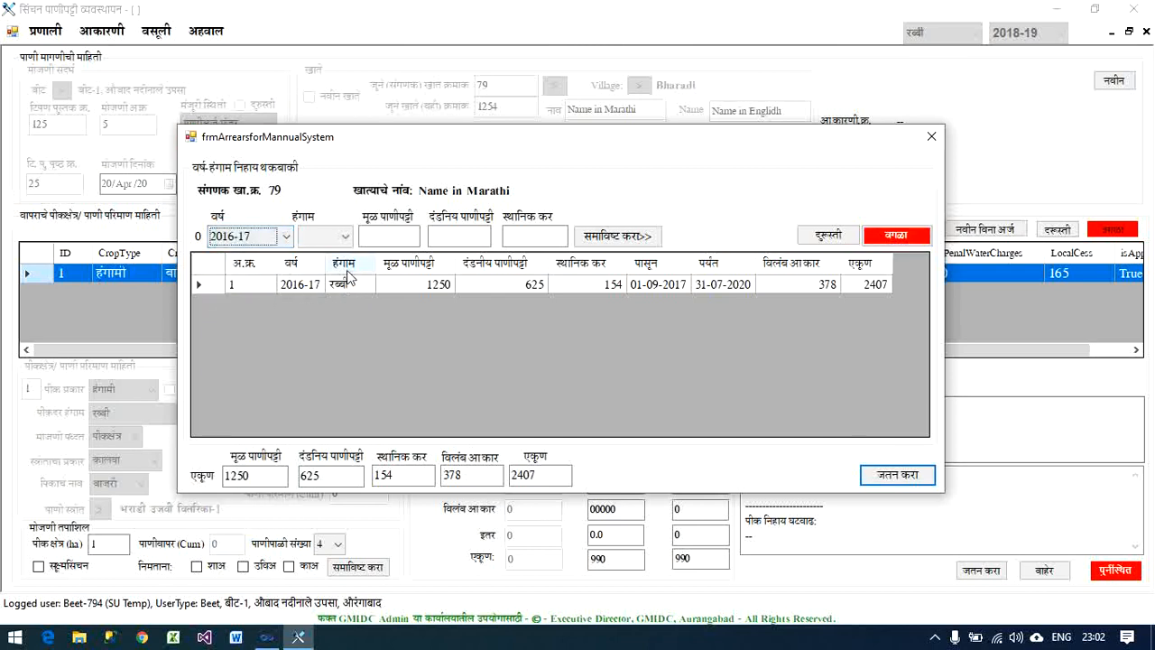
left_click(346, 236)
left_click(335, 266)
left_click(384, 236)
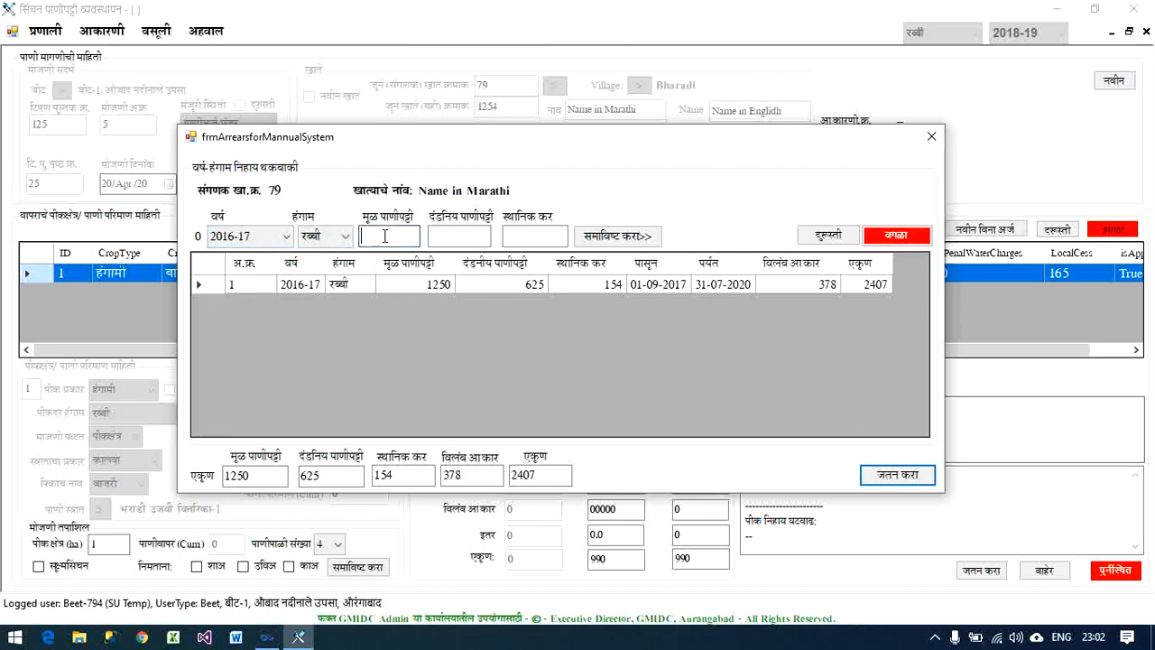
left_click(596, 245)
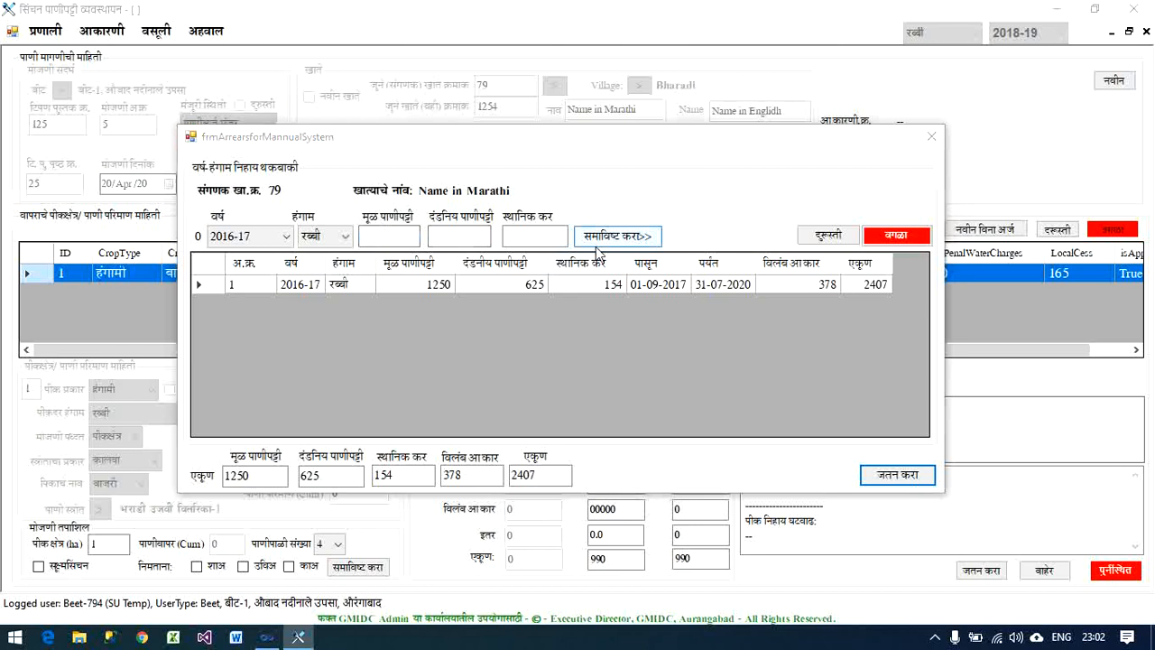
left_click(401, 236)
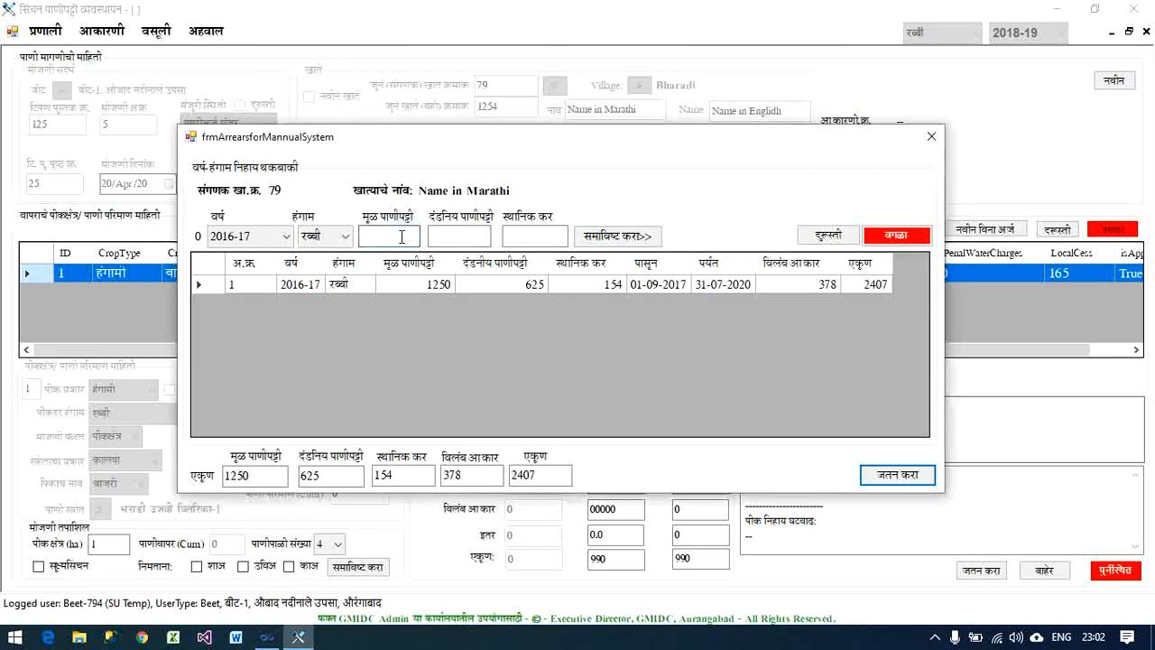
type("152")
key("Tab")
type("152")
key("Tab")
type("15")
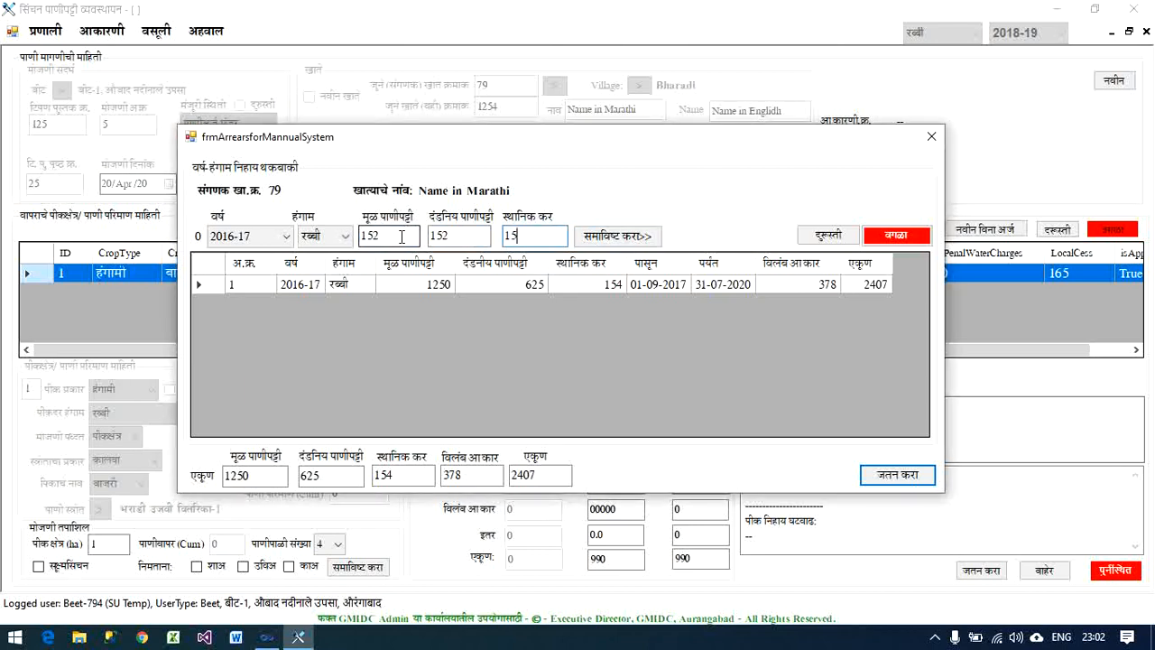
type("2")
key("Tab")
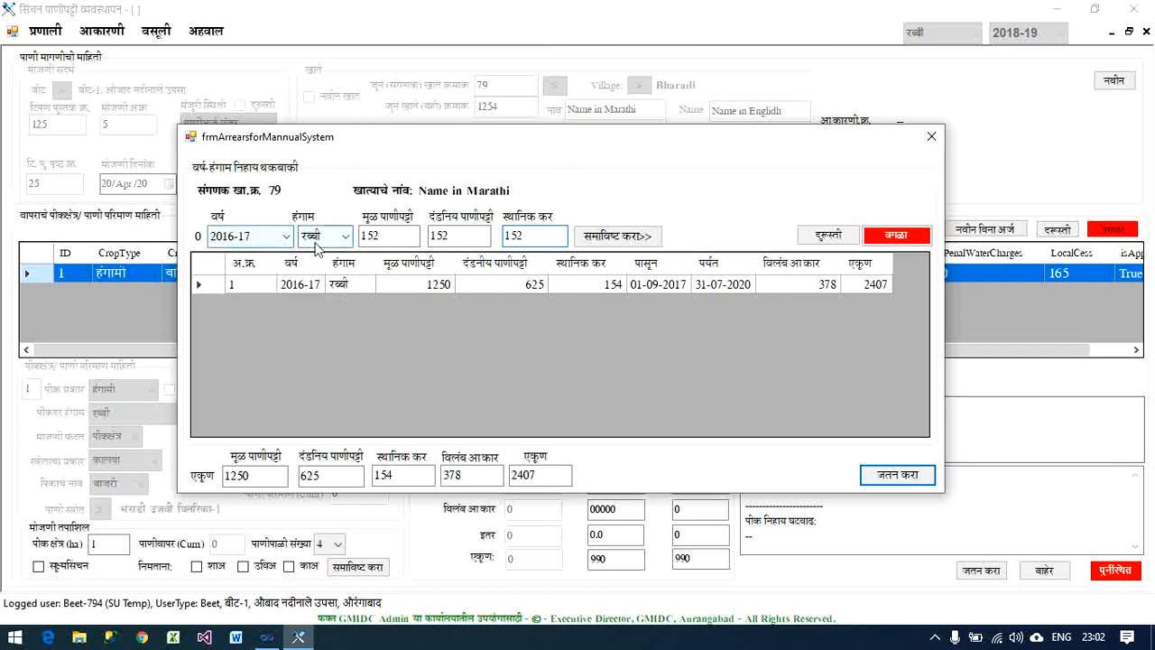
left_click(603, 237)
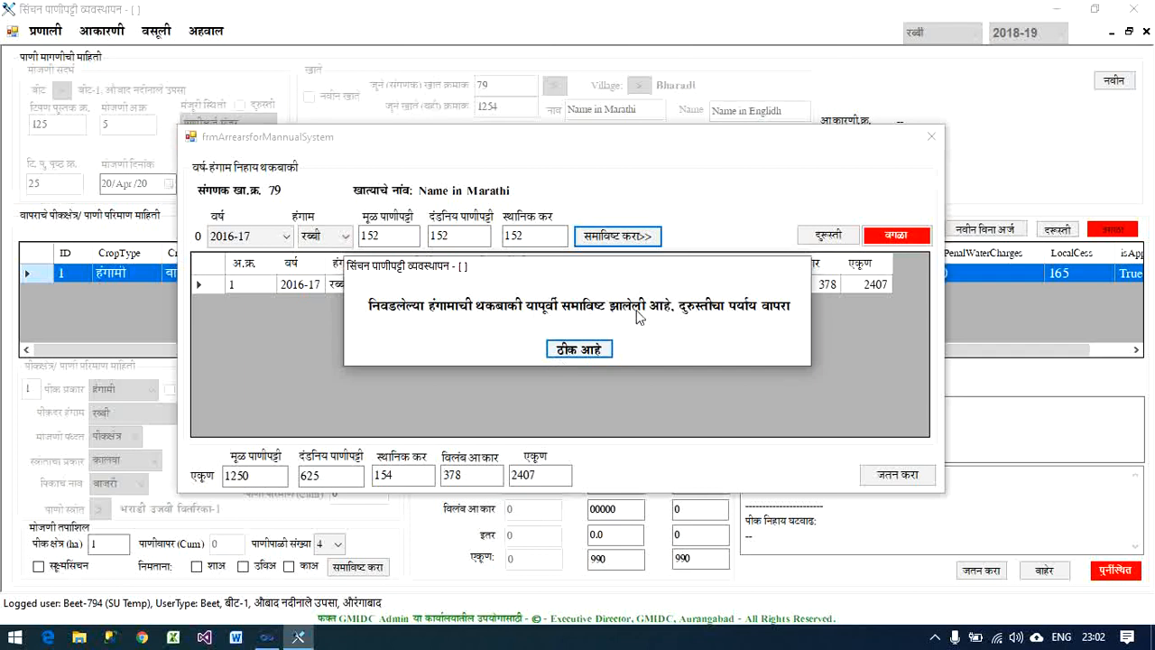
left_click(577, 350)
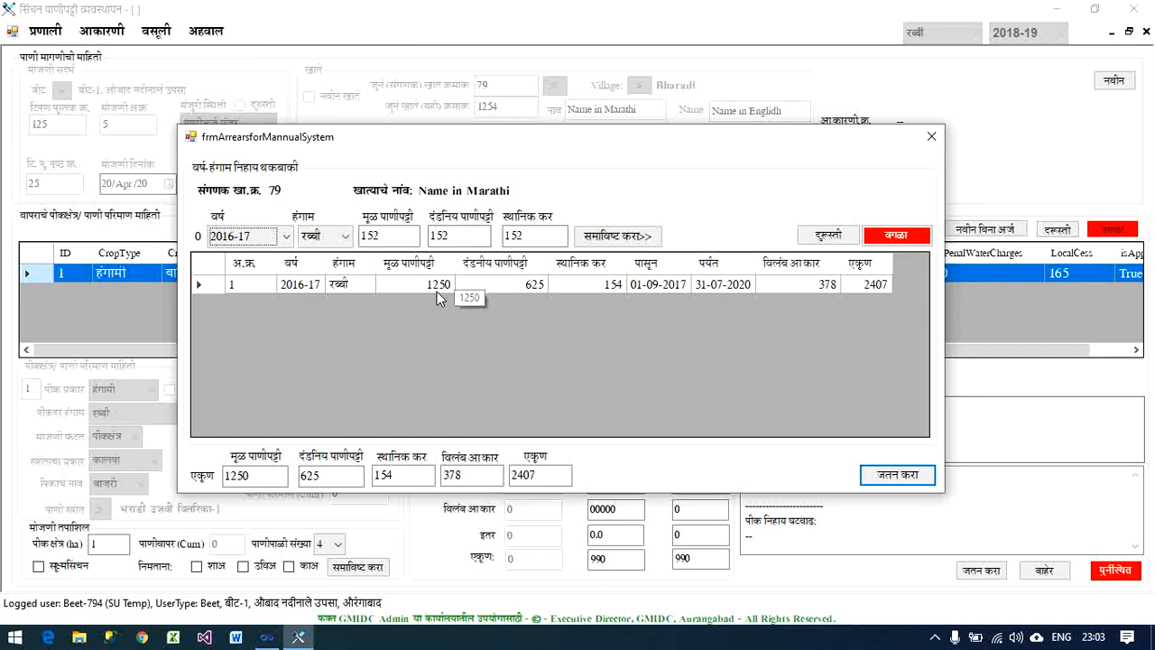
- Load the existing 2016-17 रब्बी arrears entry for correction and include it again with its original amounts
left_click(372, 235)
left_click(429, 285)
left_click(824, 243)
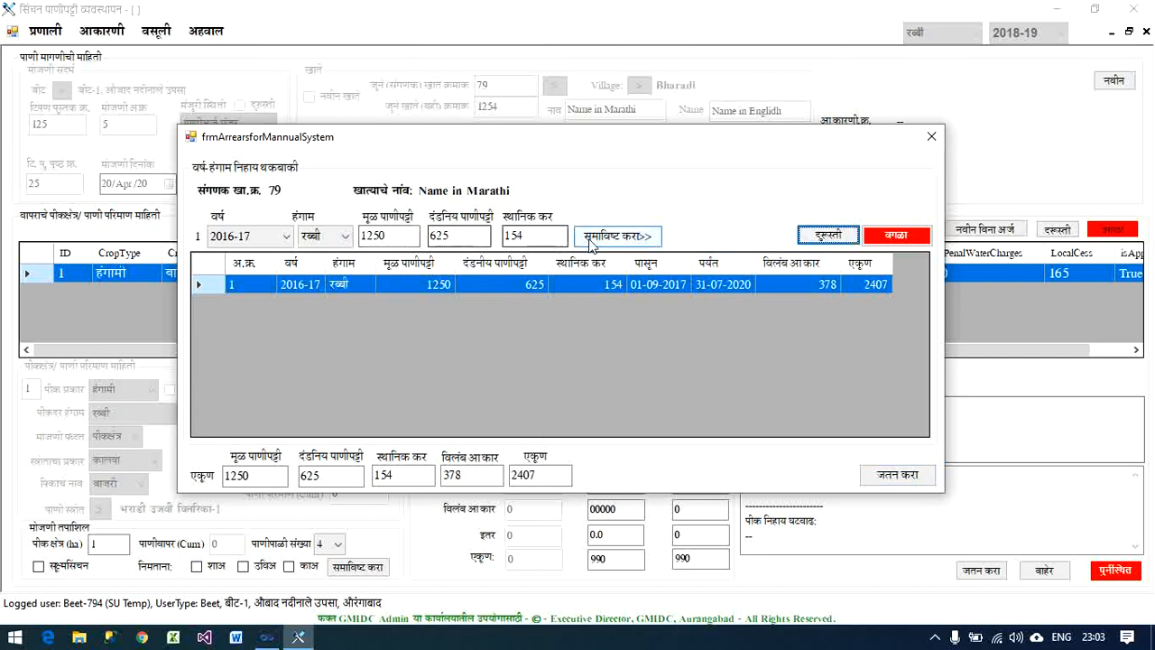
left_click(631, 241)
left_click(631, 244)
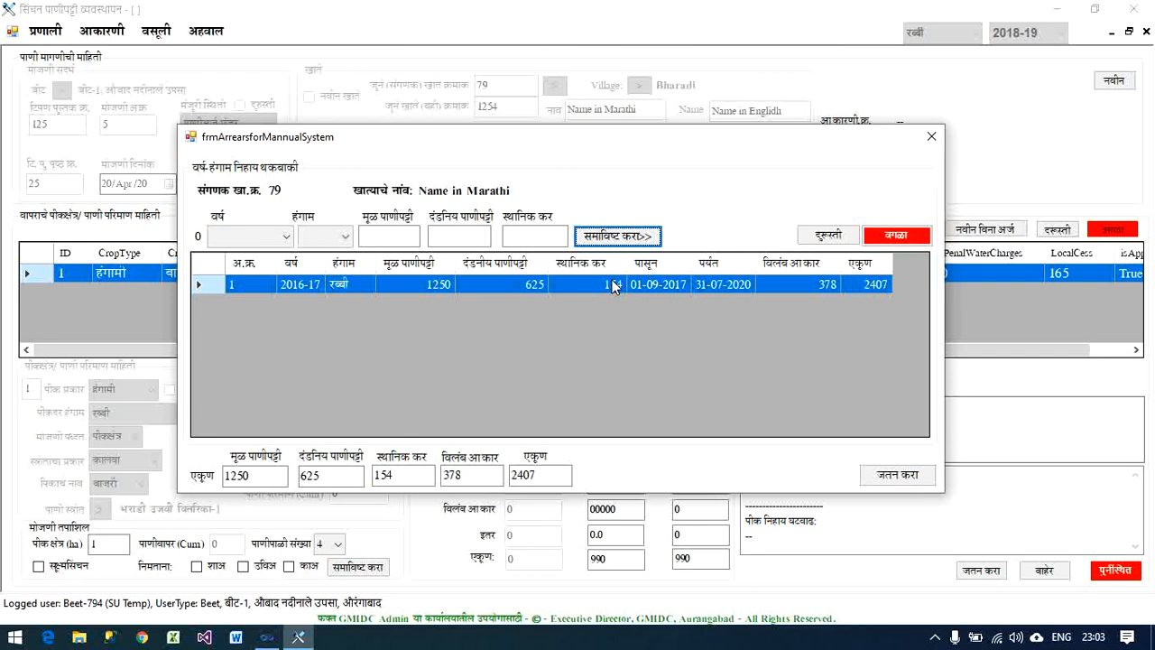
- Save the season-wise pre-system arrears to the account holder's account
left_click(890, 478)
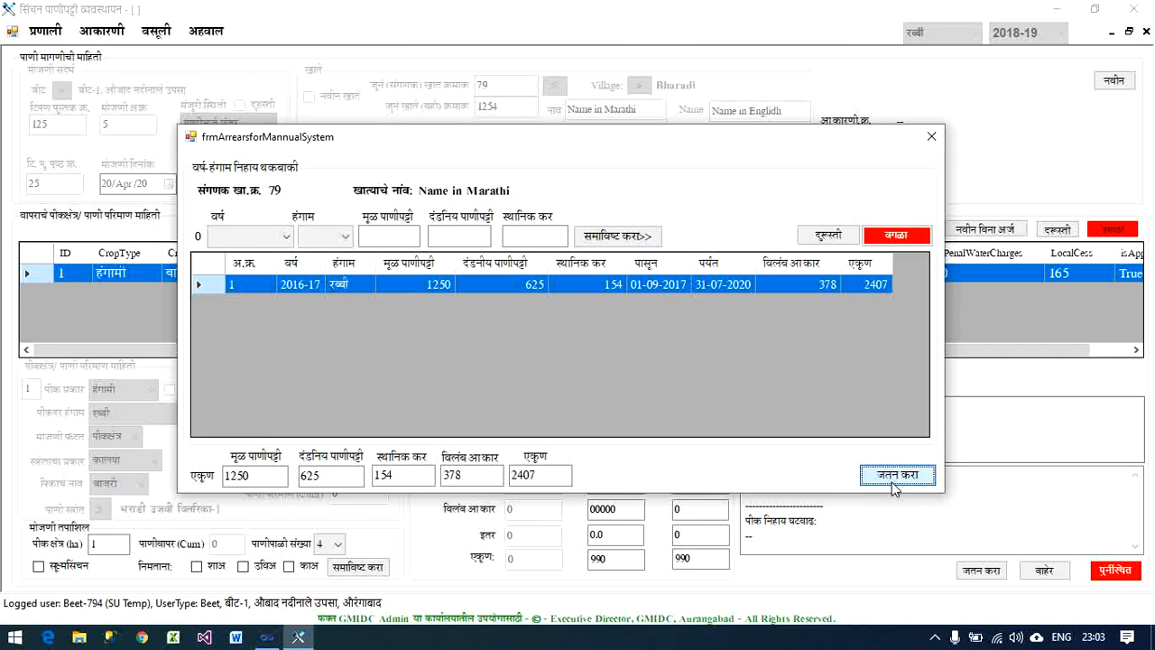
left_click(892, 482)
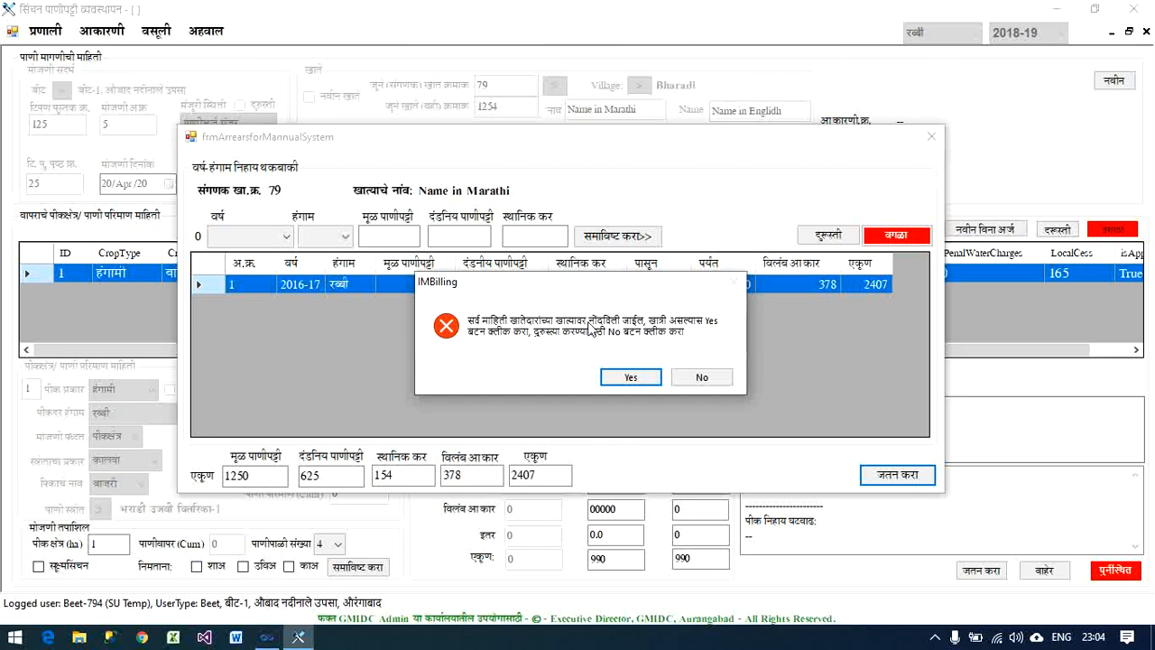
left_click(629, 377)
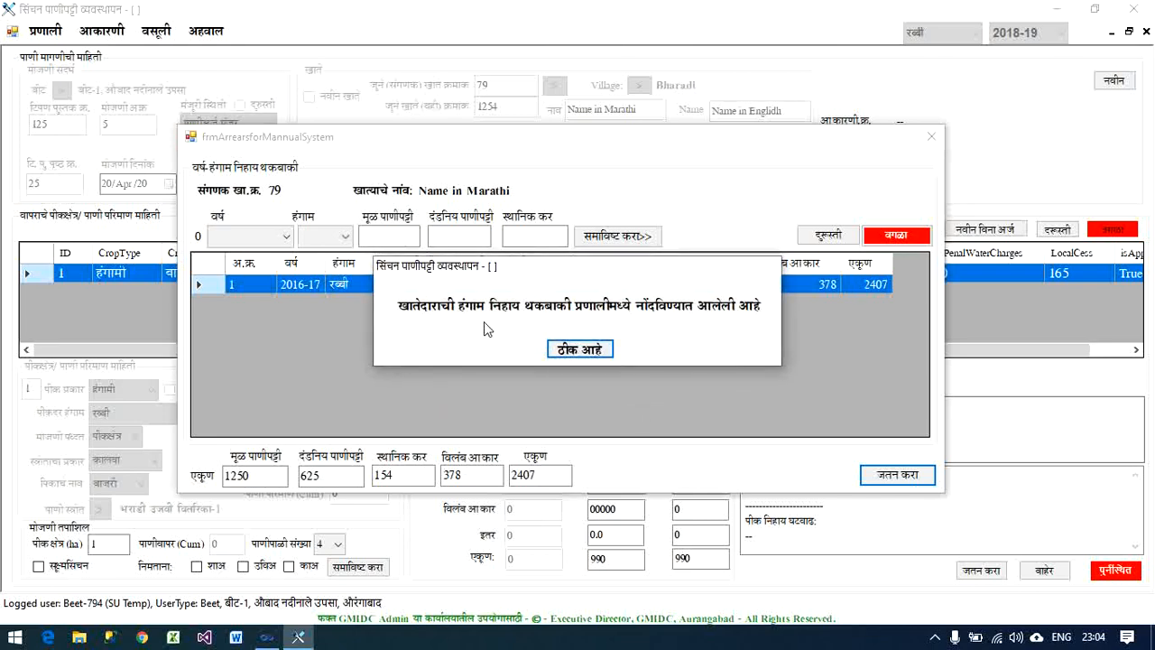
left_click(594, 349)
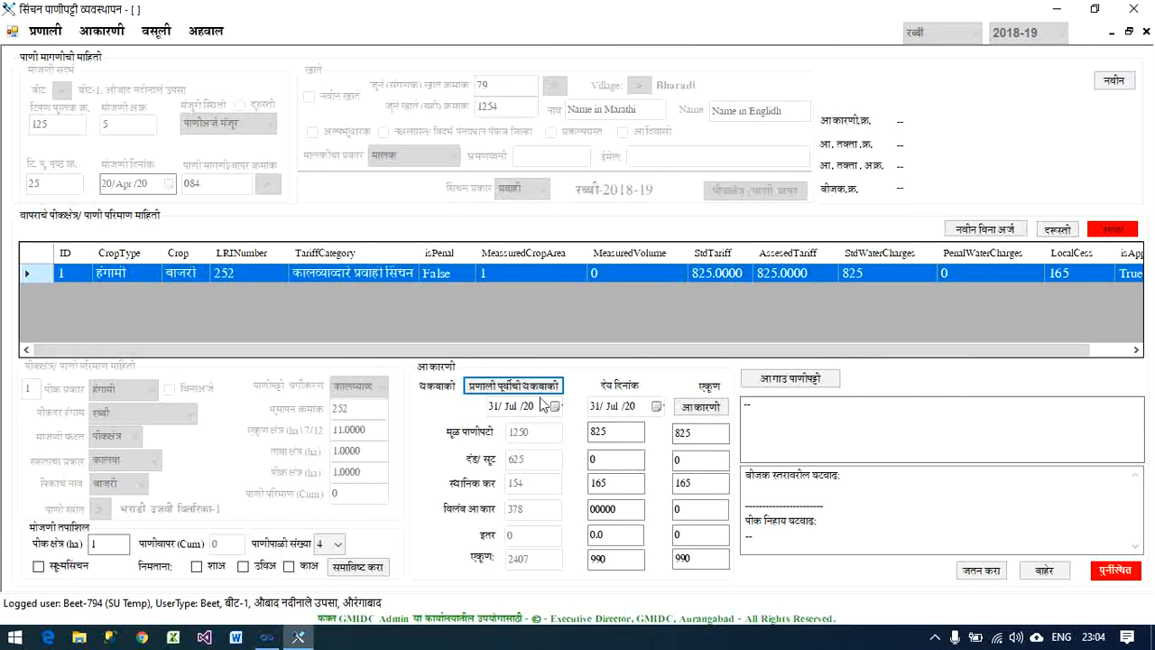
- Reopen the account's pre-system arrears and save the season-wise entries again
left_click(529, 388)
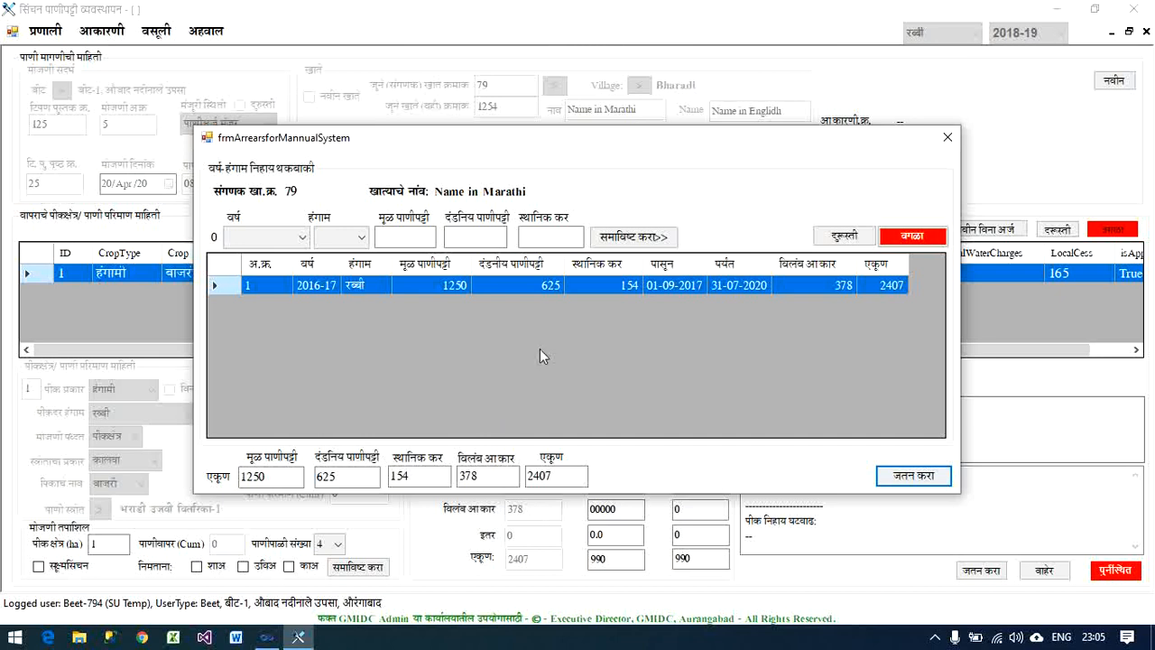
left_click(900, 484)
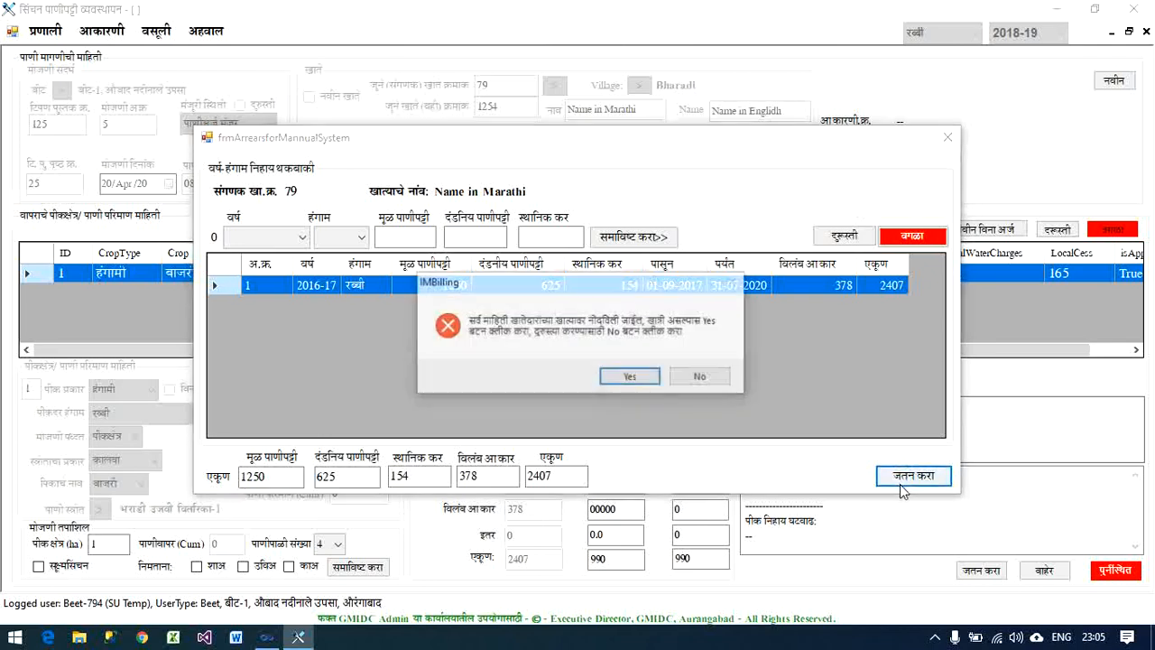
left_click(630, 375)
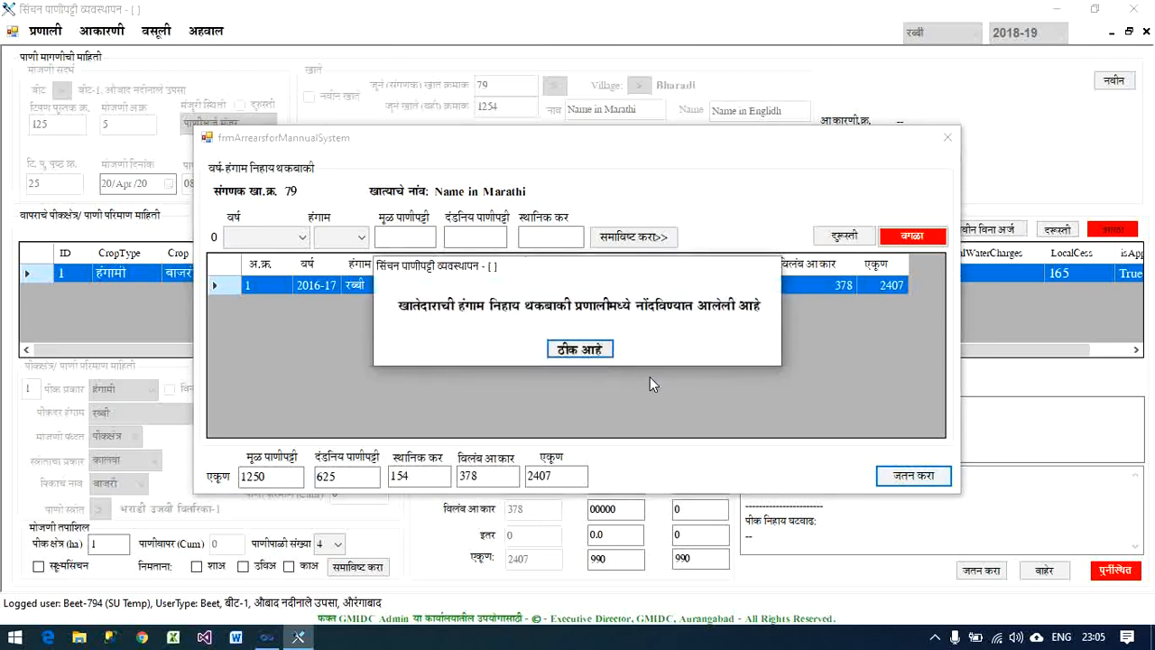
left_click(579, 349)
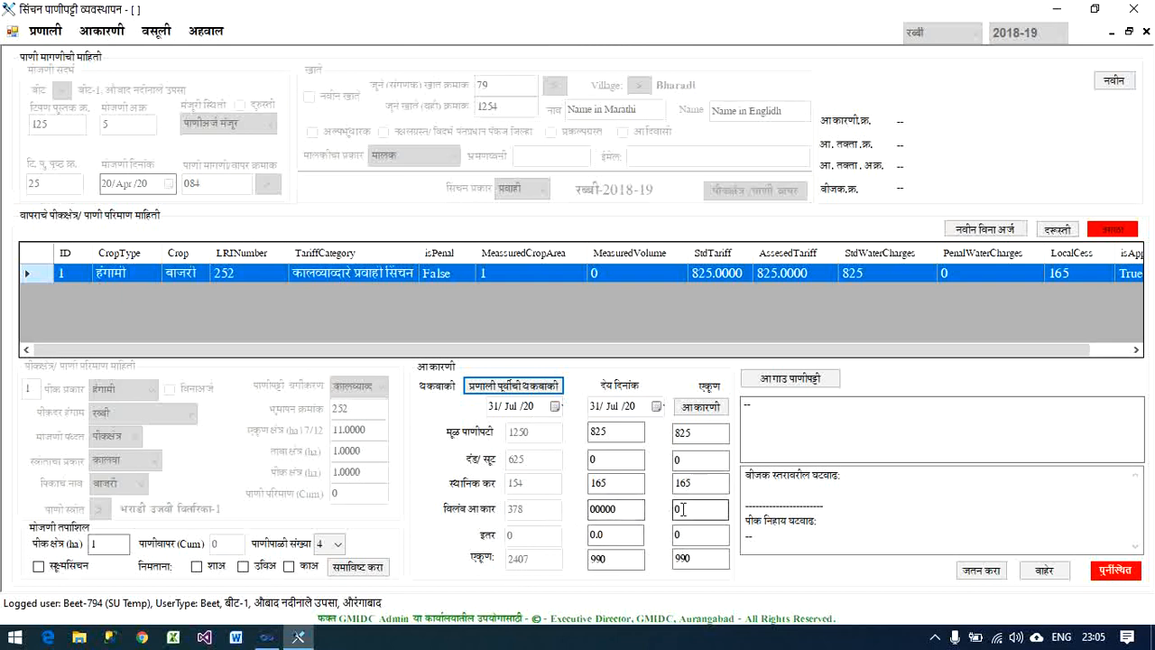
- Calculate the total assessment by combining the pre-system arrears with the current water charges
left_click(701, 409)
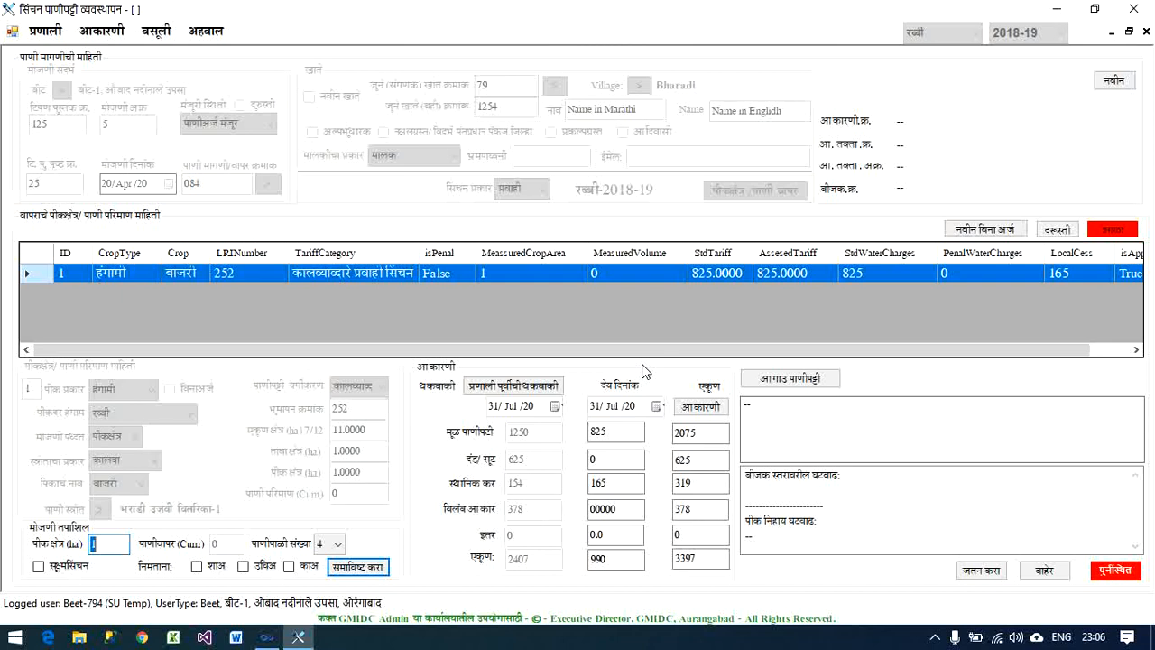
left_click(707, 409)
left_click(169, 38)
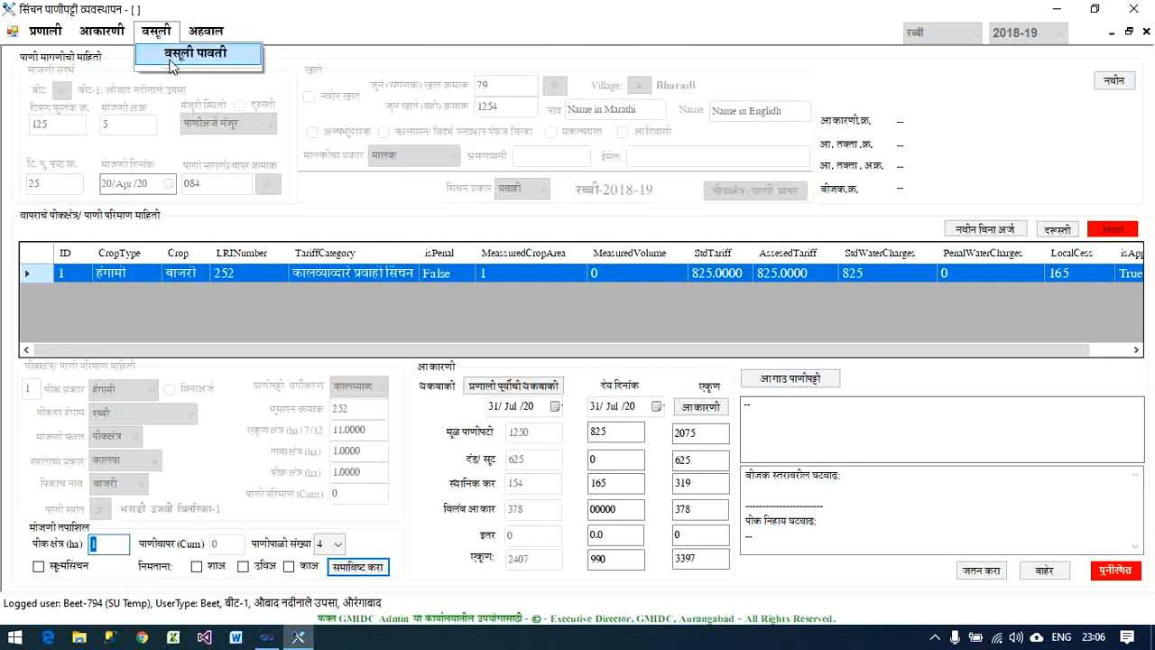
left_click(818, 417)
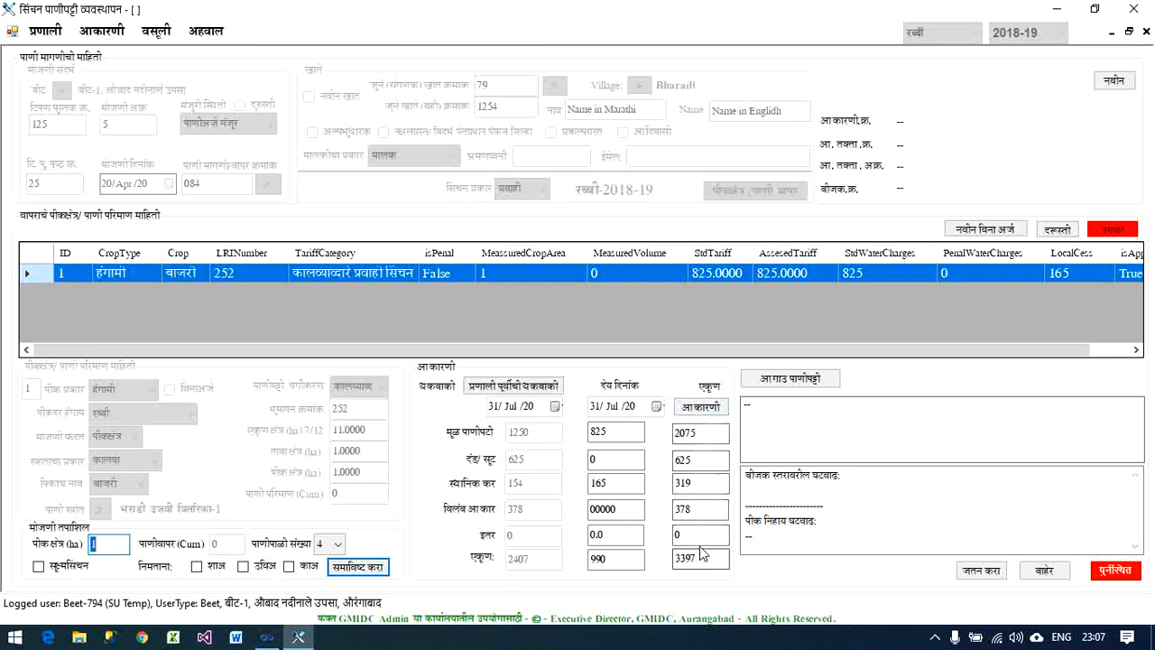
- Open the receipt form for advance water charges and load the account's season-wise outstanding dues
left_click(781, 386)
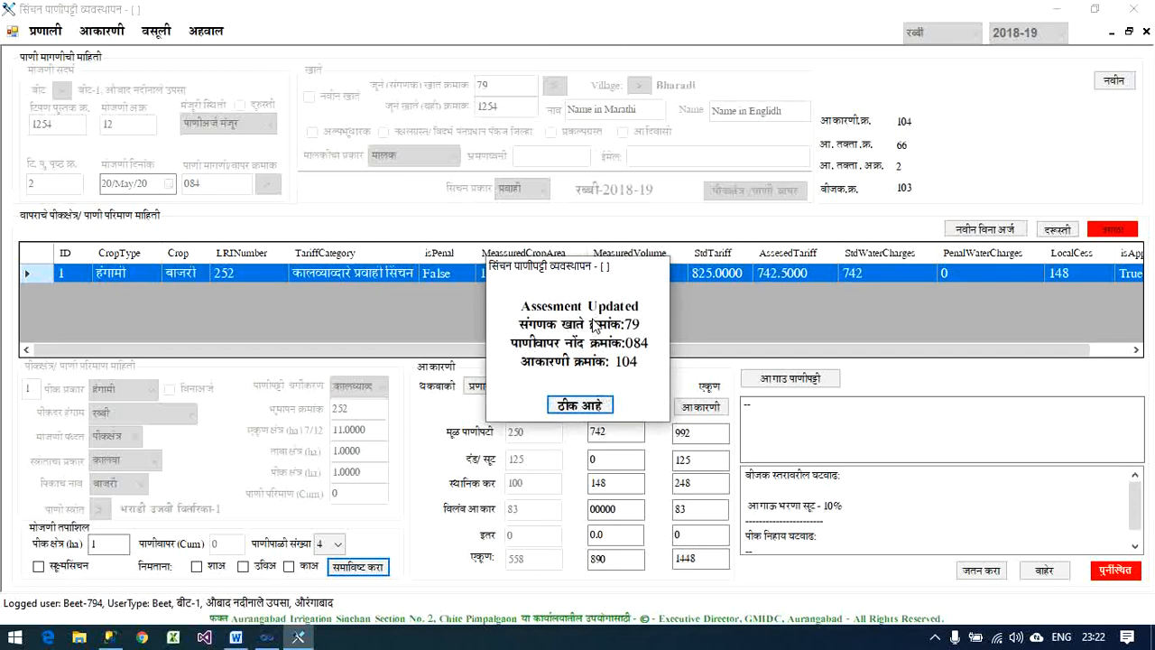
left_click(581, 407)
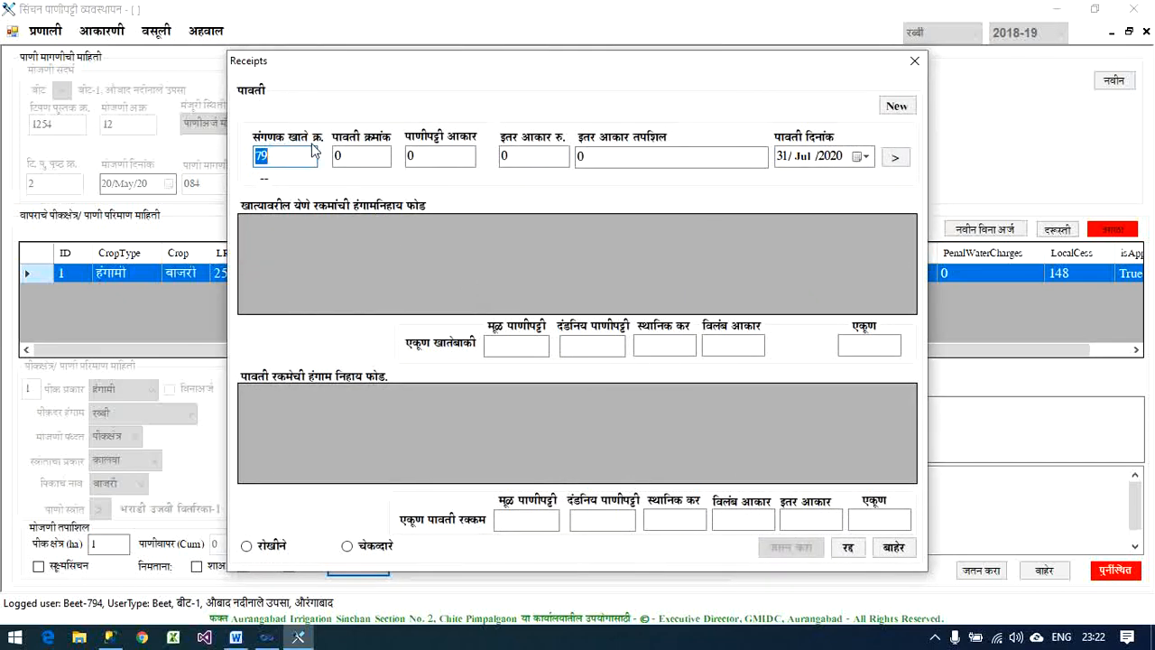
key("Tab")
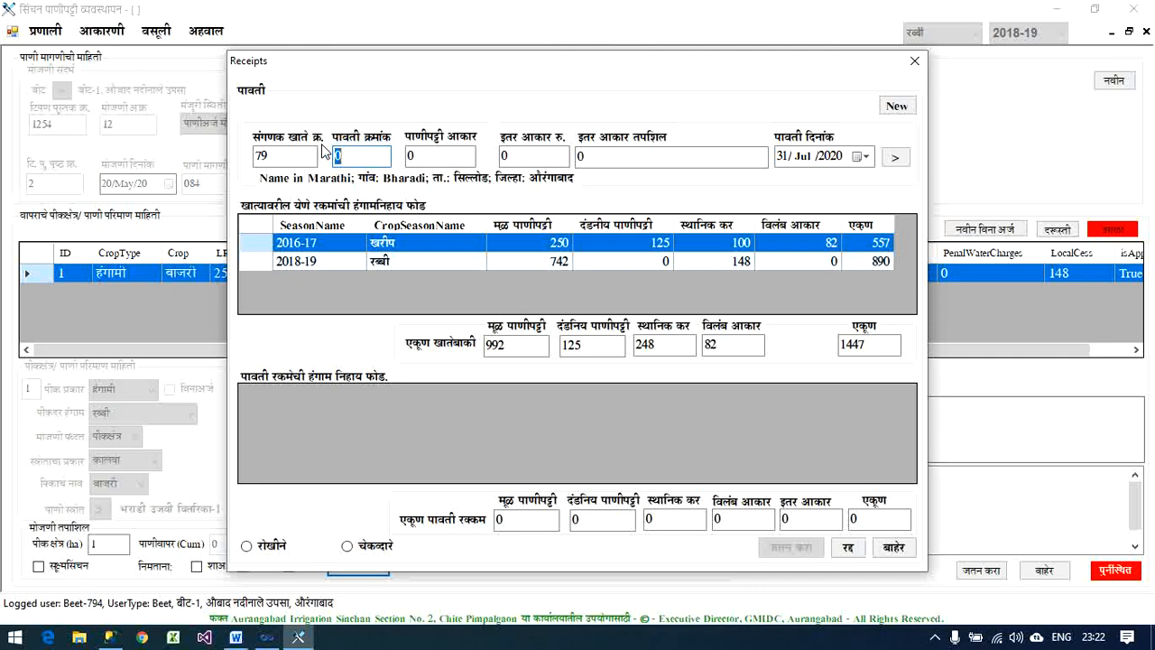
left_click_drag(622, 66, 591, 45)
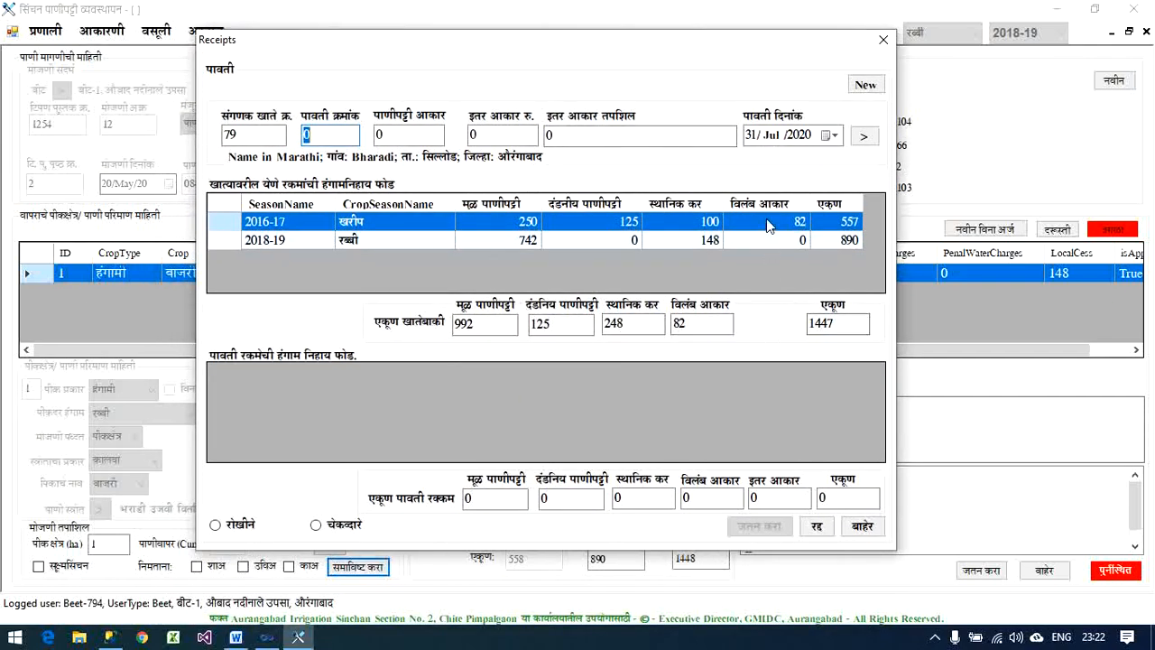
left_click_drag(701, 41, 808, 15)
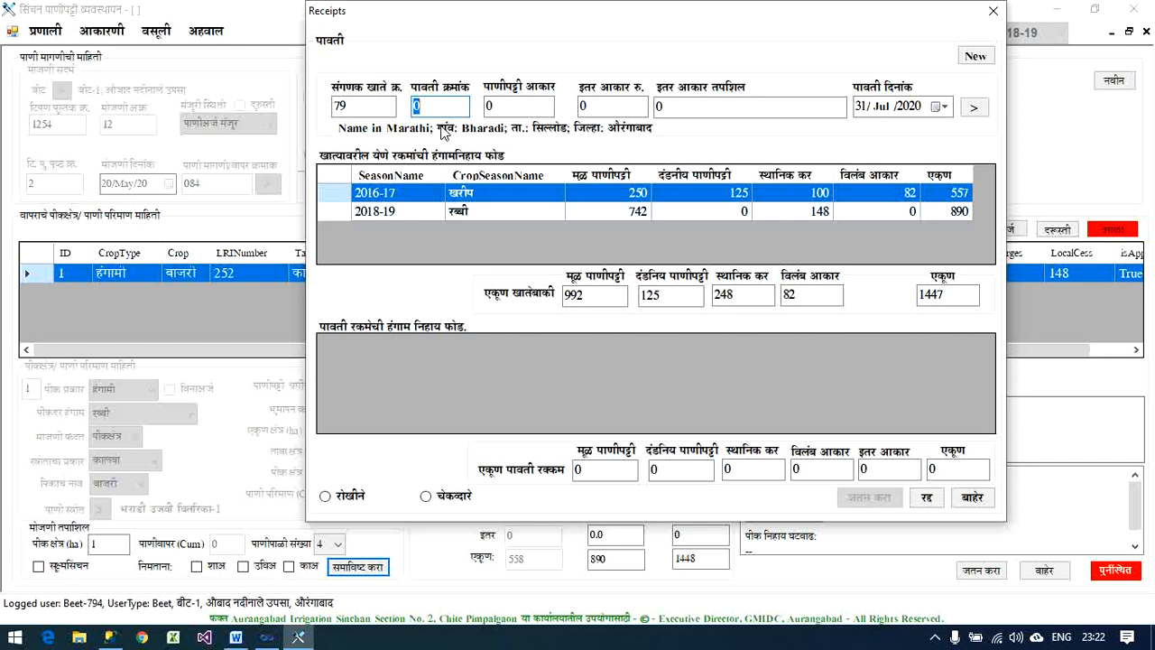
- Enter receipt number 125 with a water charge of 1447 and generate the season-wise breakdown of the receipt amount
type("125")
key("Tab")
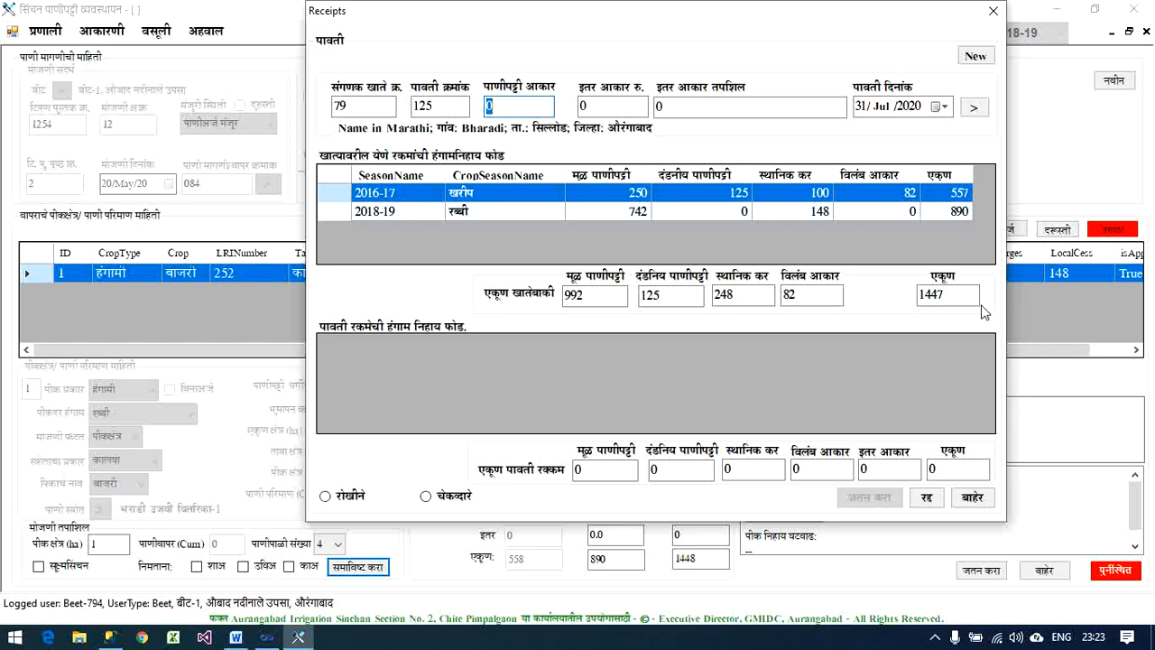
type("1447")
key("Tab")
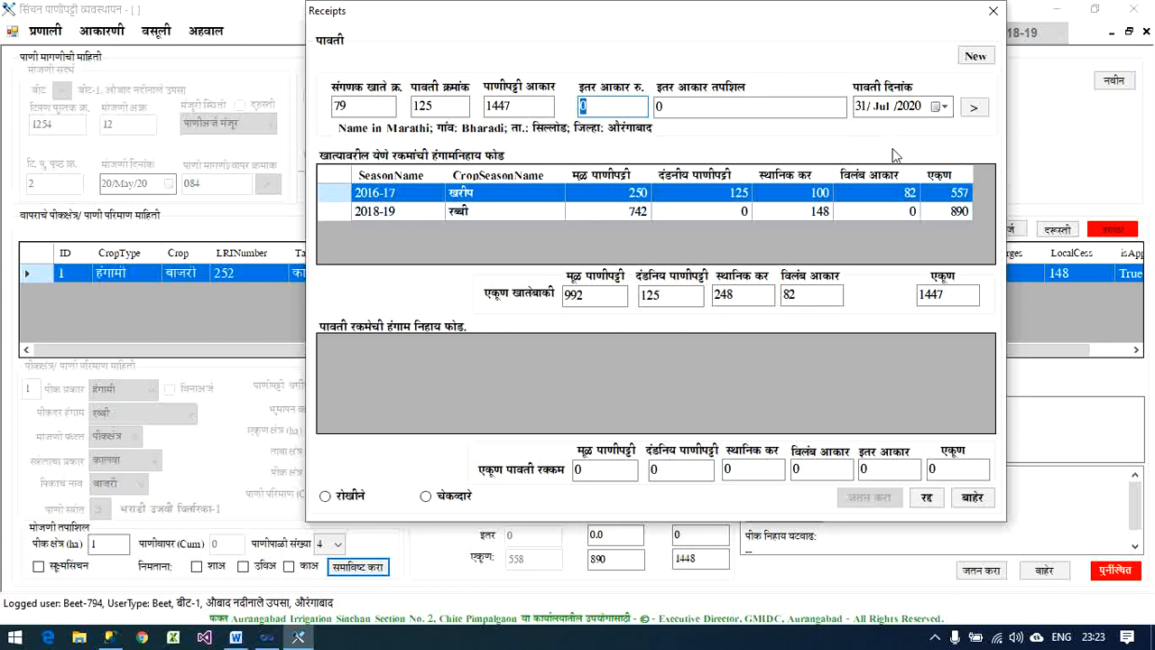
left_click(974, 108)
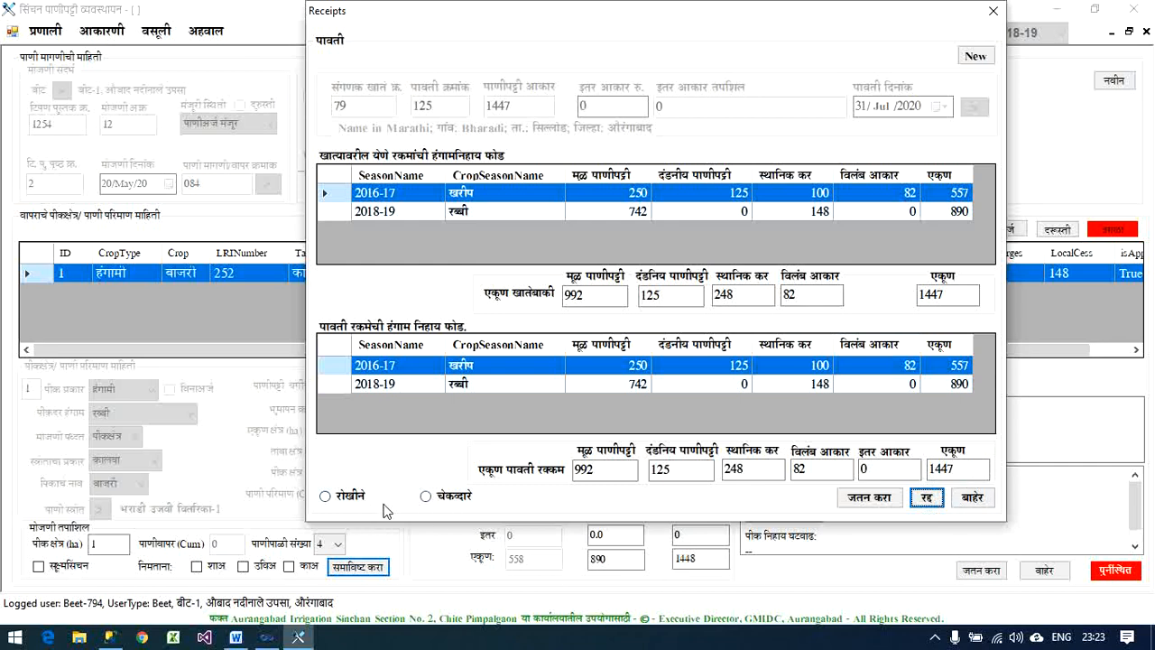
- Set the receipt's payment mode to cash, save the receipt, and acknowledge the receipt and assessment confirmations
left_click(347, 502)
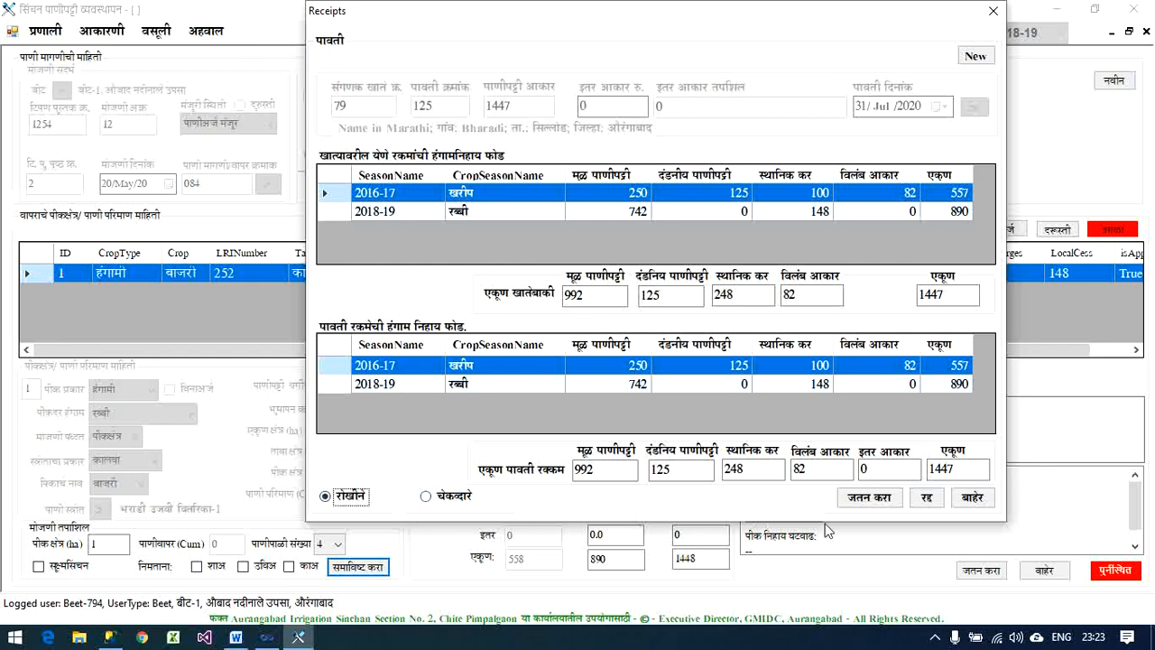
left_click(871, 501)
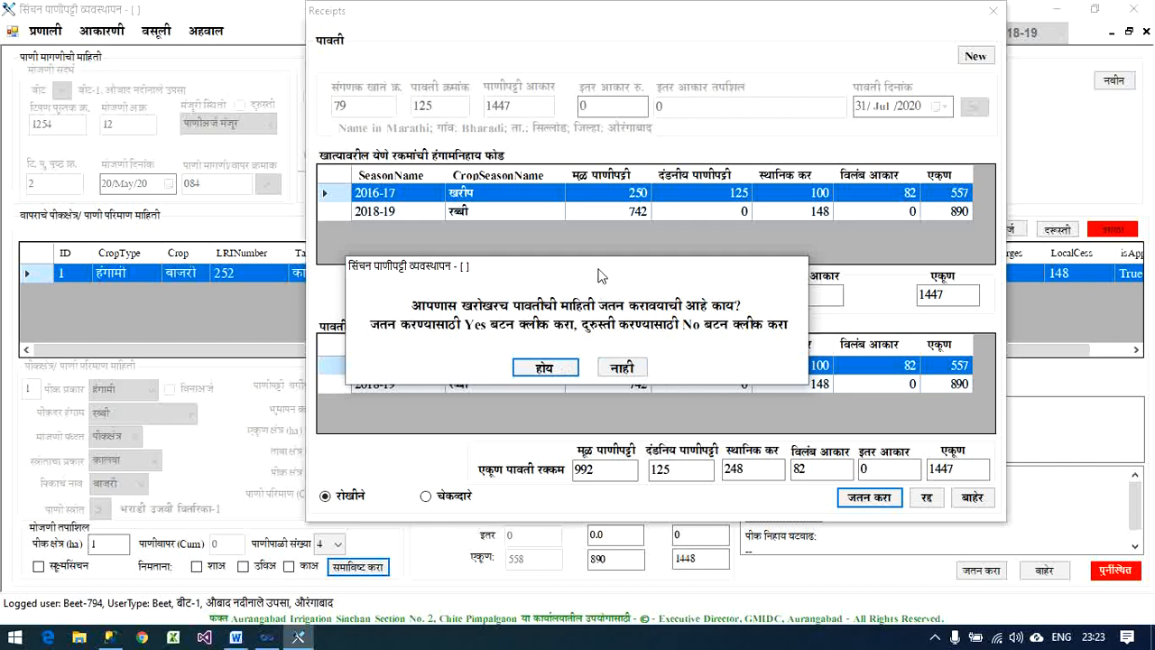
left_click_drag(599, 275, 694, 428)
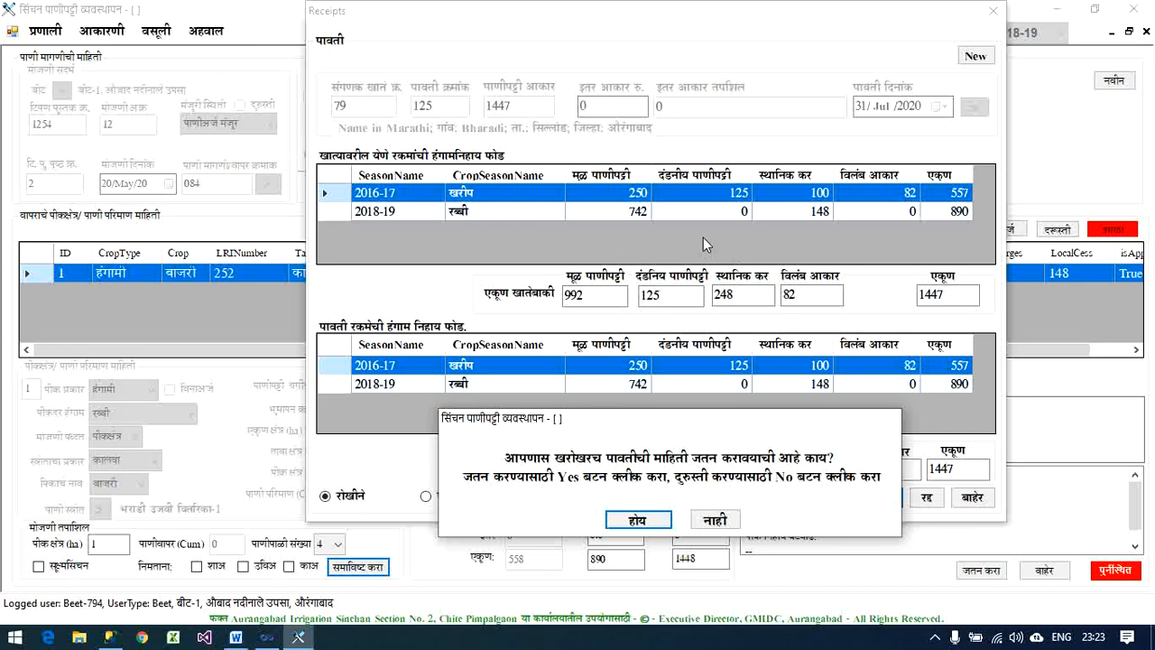
left_click(641, 520)
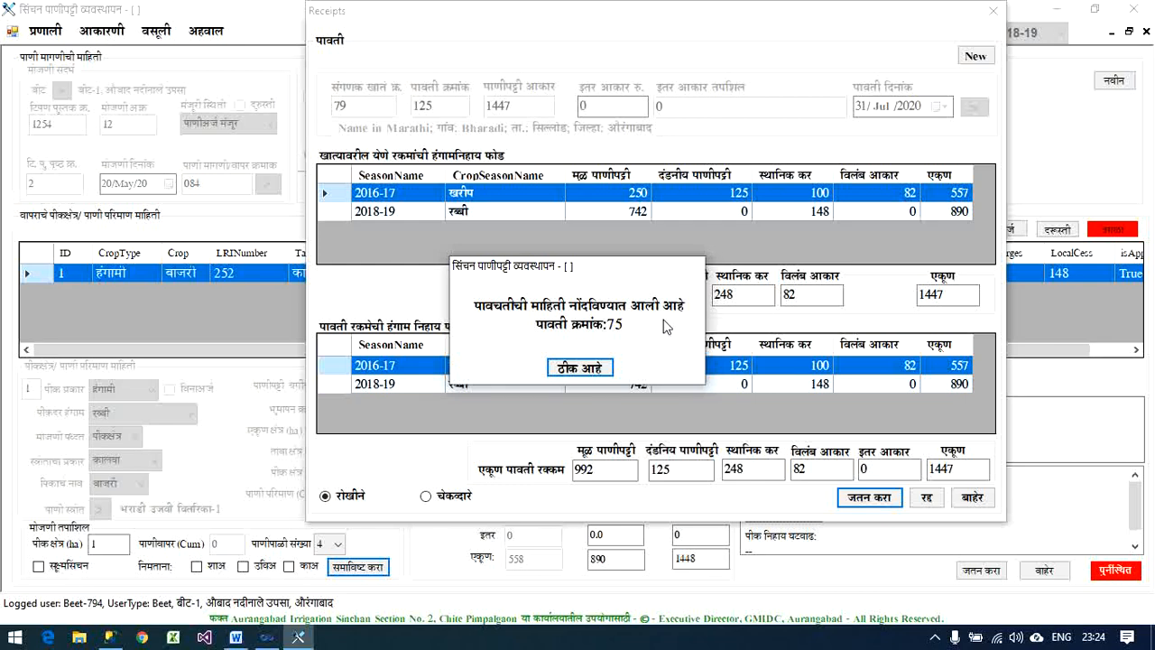
left_click(601, 373)
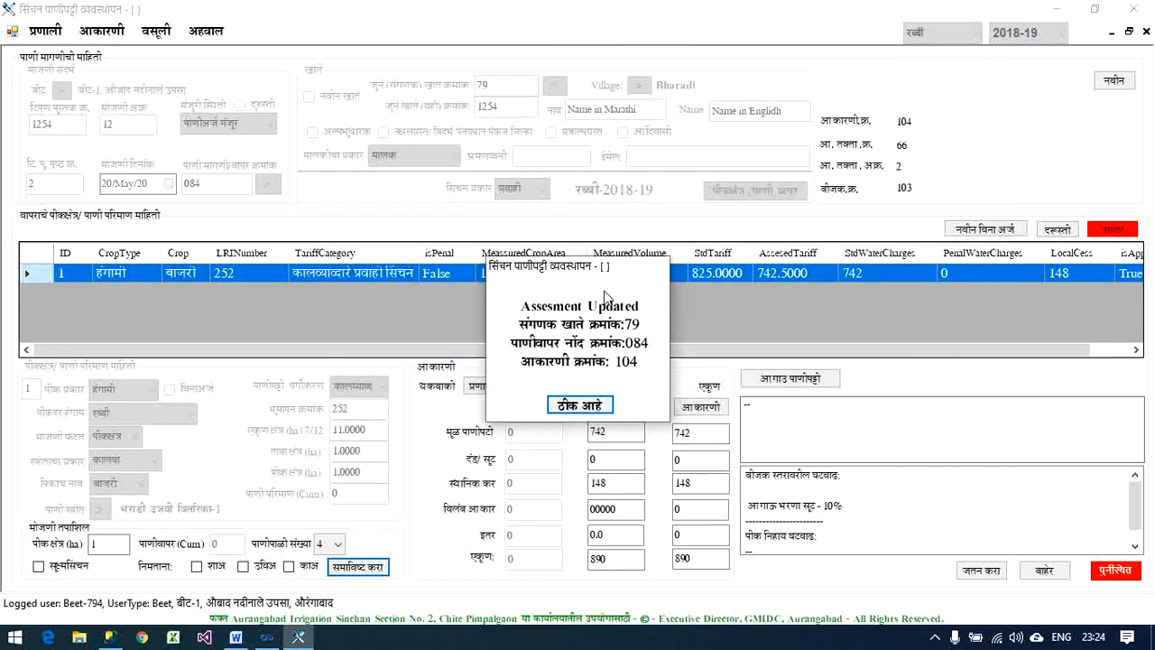
left_click(601, 406)
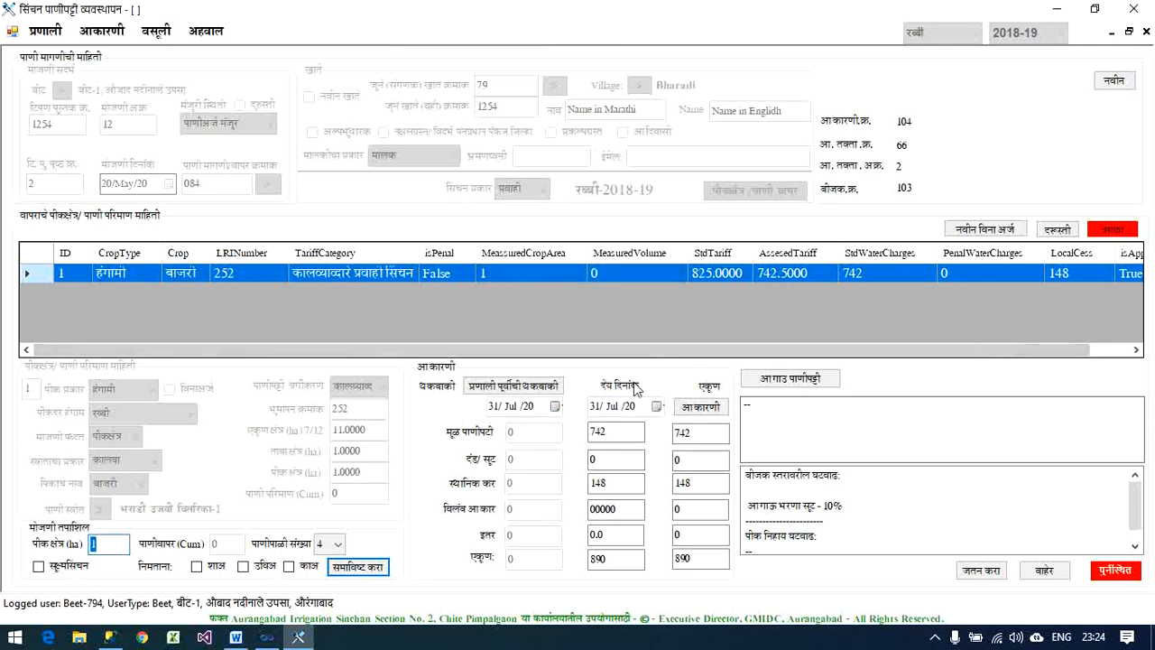
- Recalculate the total assessment with the account's advance payment applied and check the advance payment discount in the bill-level deductions
left_click(701, 406)
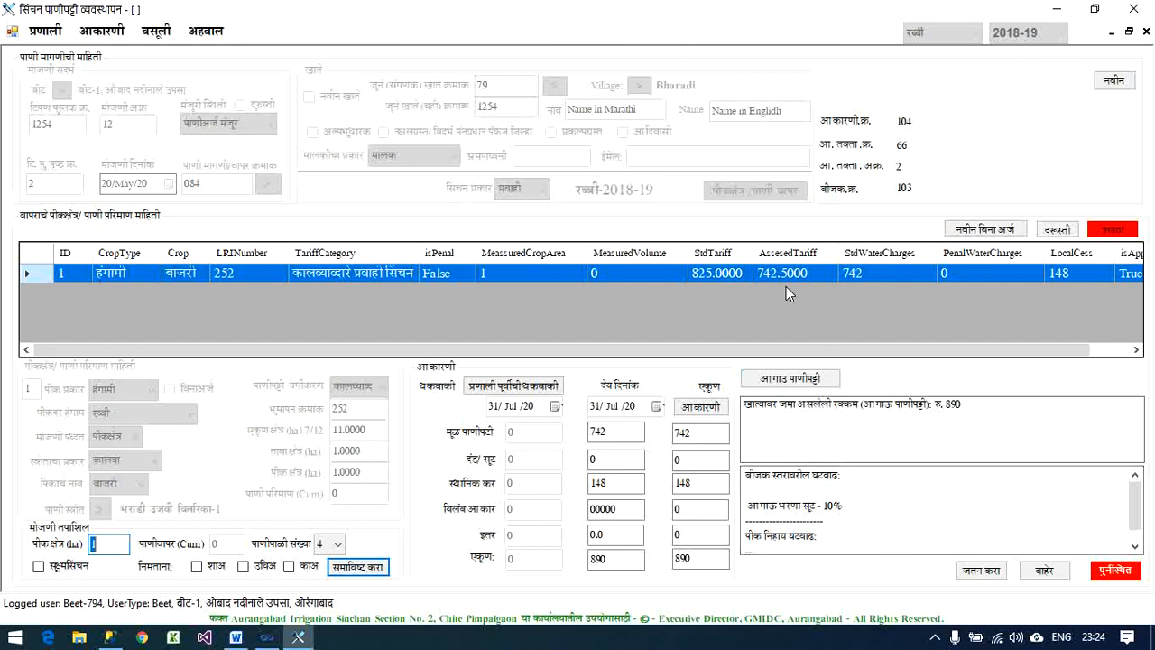
left_click(718, 407)
left_click_drag(748, 504, 790, 506)
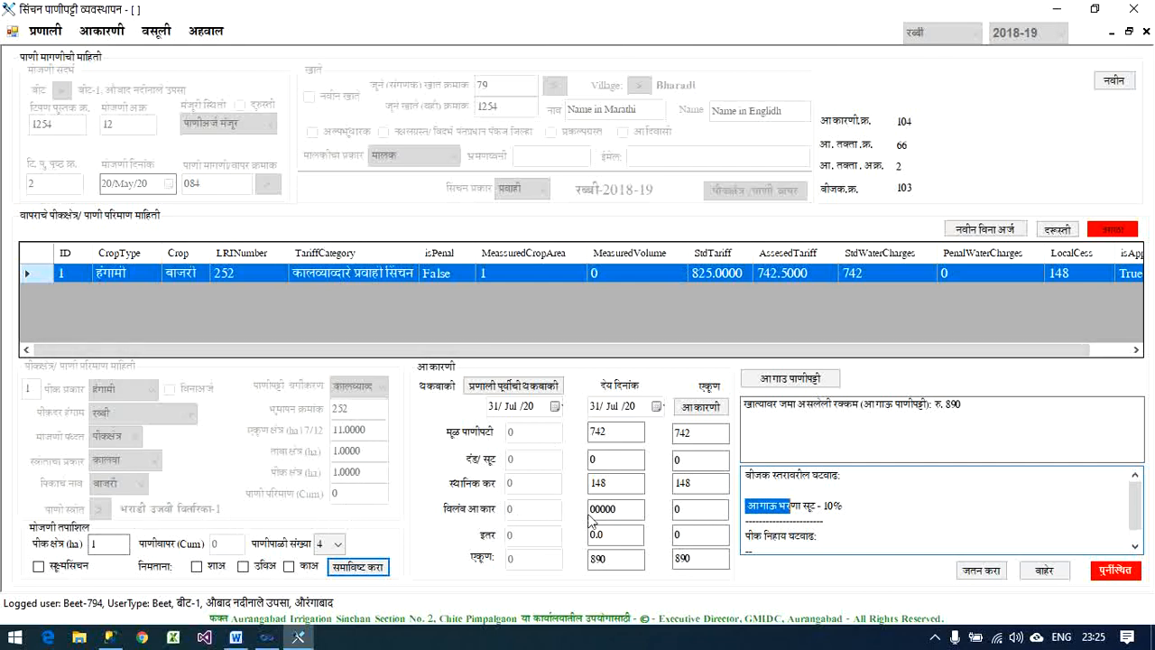
- Review the account's pre-system arrears without changing them, and save the updated assessment
left_click(535, 386)
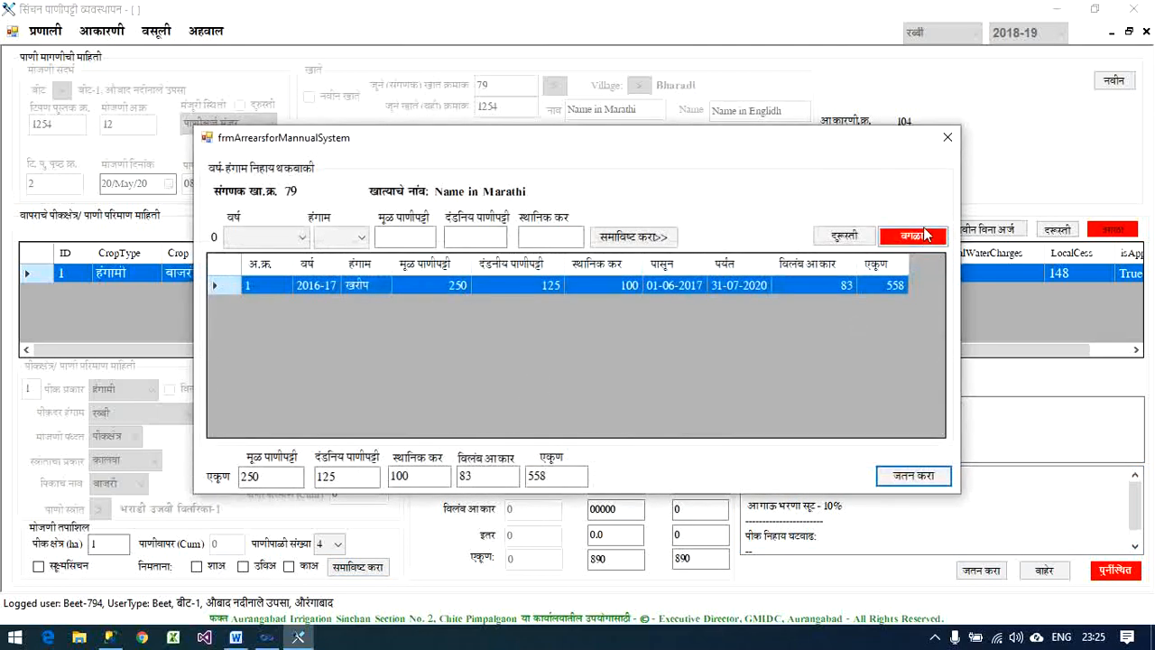
left_click(948, 137)
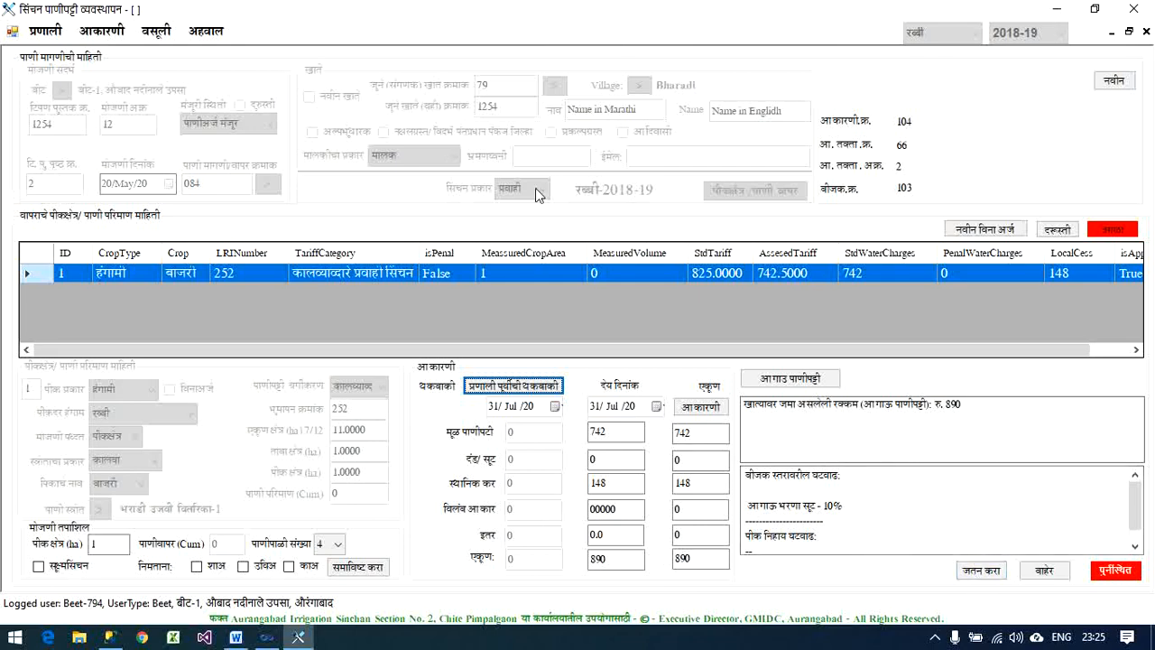
left_click(972, 572)
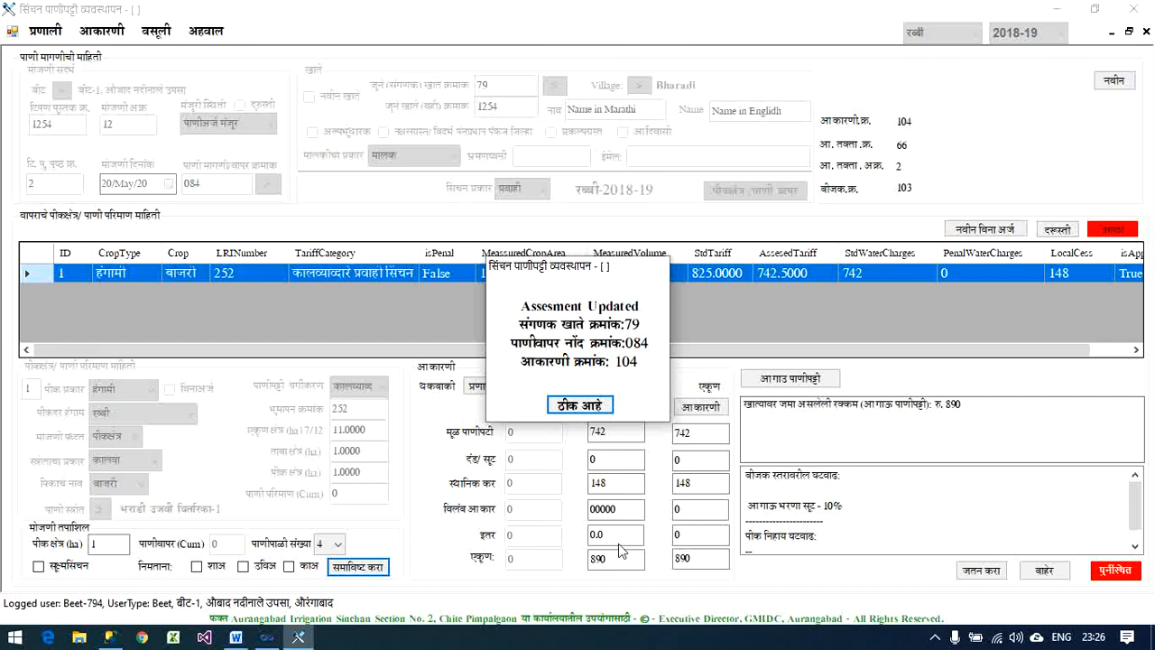
left_click(594, 404)
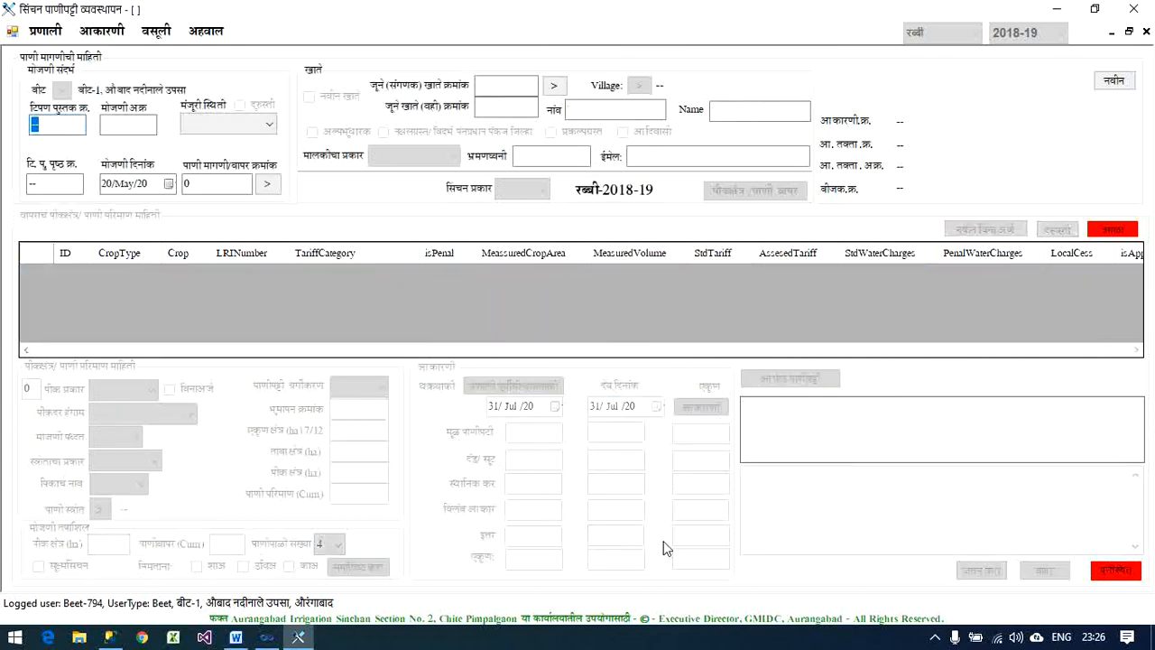